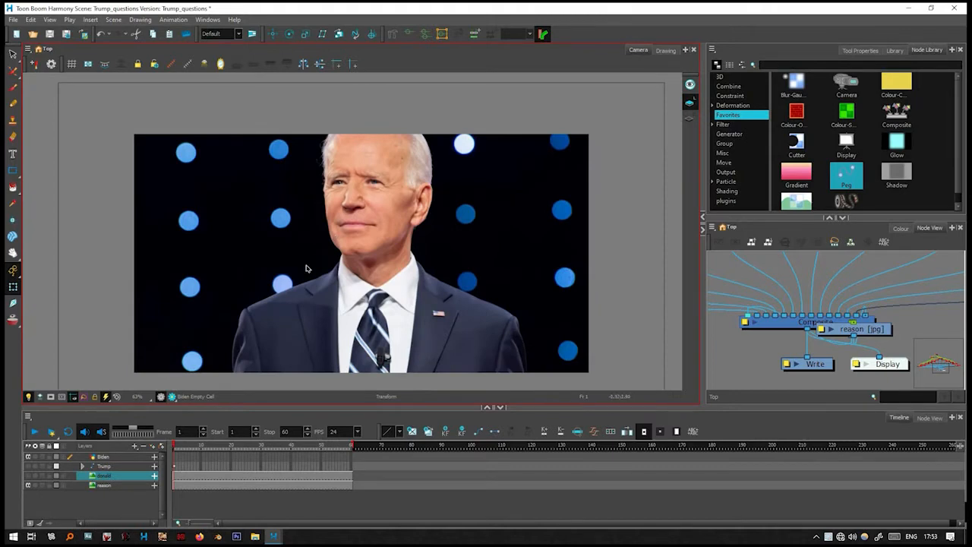
- Rename the Biden drawing layer to Head_biden
left_click(117, 456)
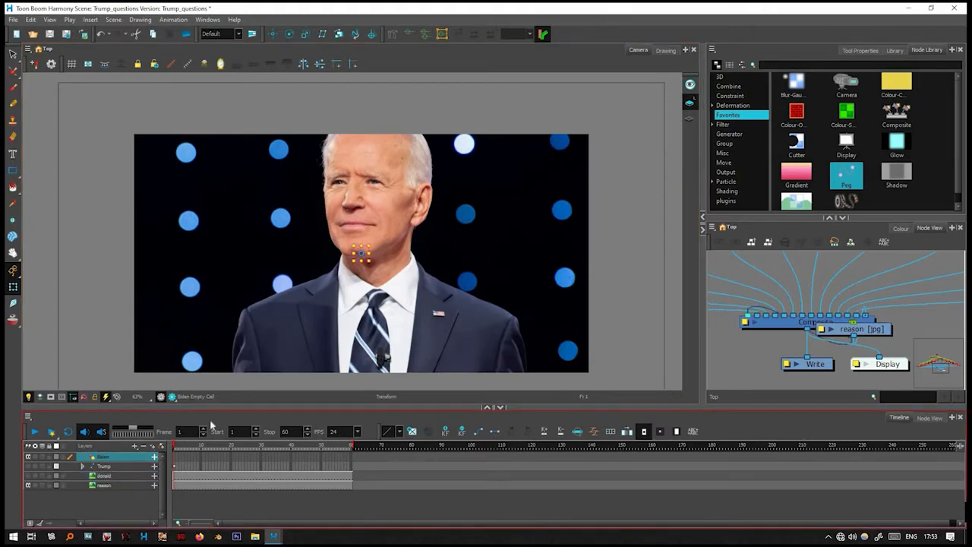
double_click(112, 461)
key("BackSpace")
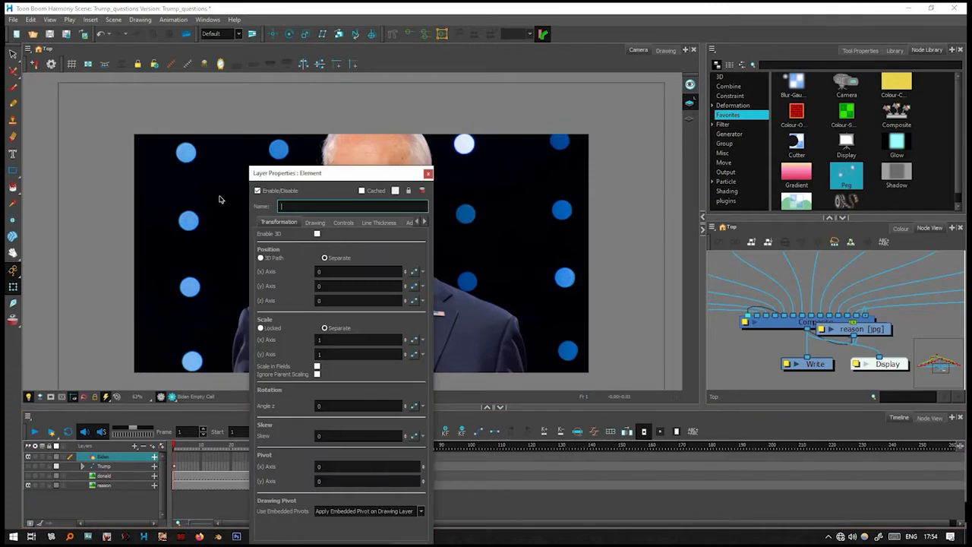
type("Head_biden")
left_click(427, 173)
- Set up the Brush tool with the Black palette colour and the Fixed Width 1 preset for tracing the head
key("2")
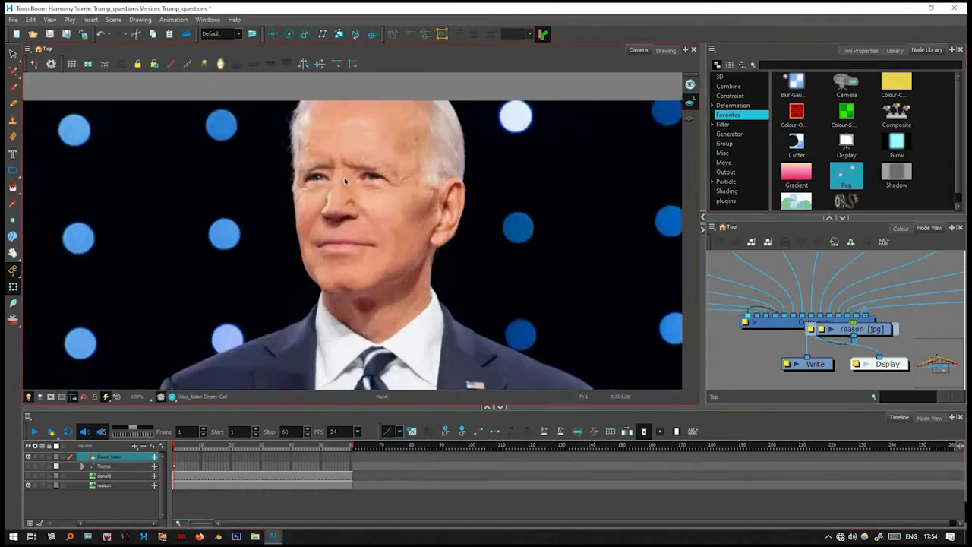
left_click_drag(342, 180, 325, 203)
key("alt+b")
key("2")
left_click(502, 407)
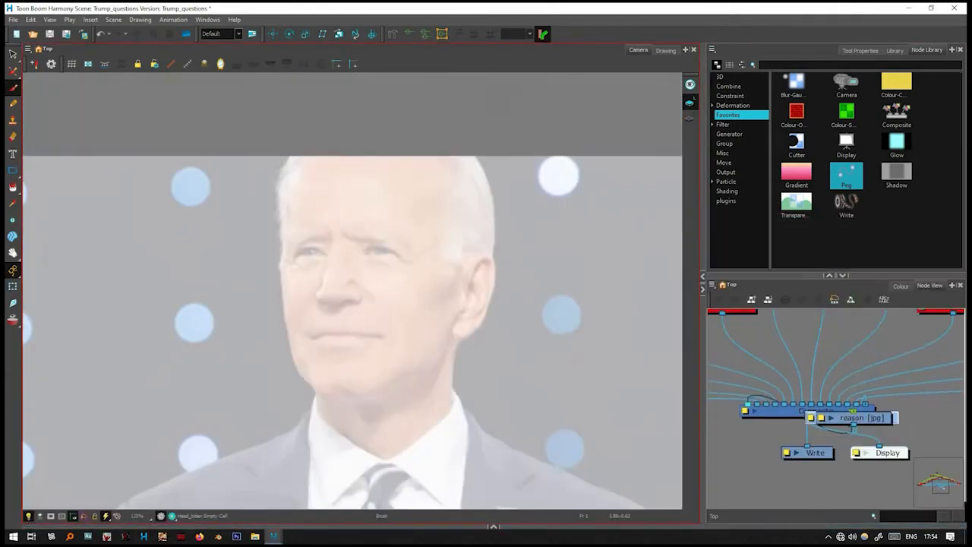
left_click_drag(281, 220, 278, 192)
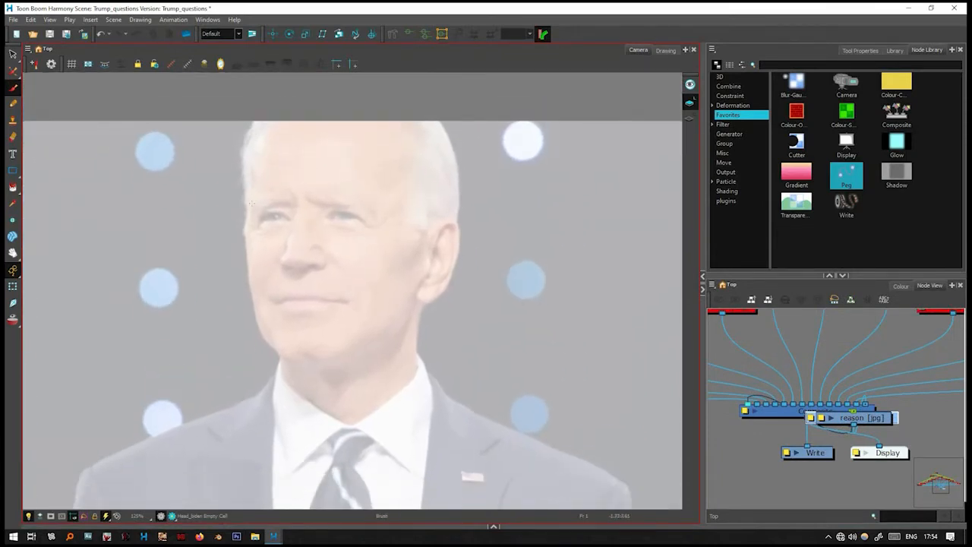
left_click(900, 285)
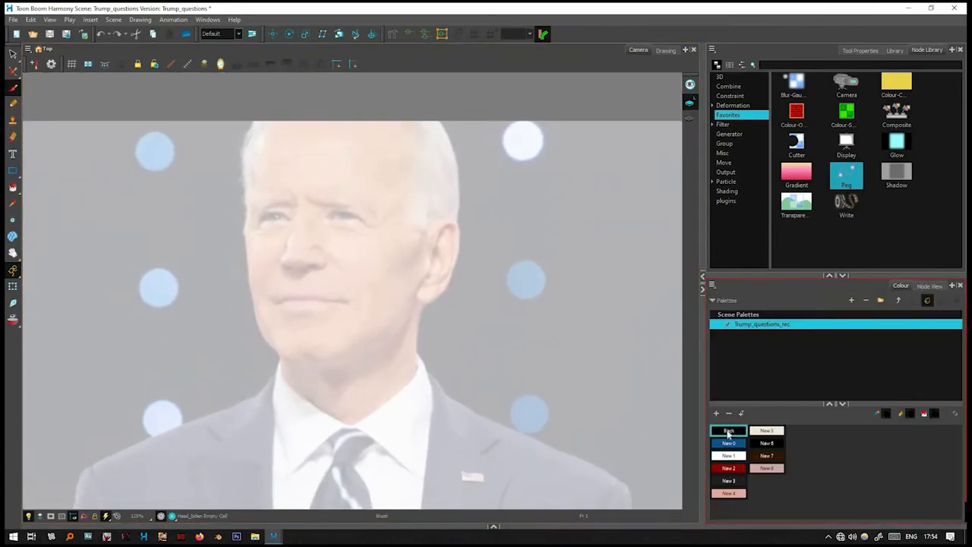
left_click(729, 432)
left_click_drag(575, 243, 575, 179)
left_click(859, 50)
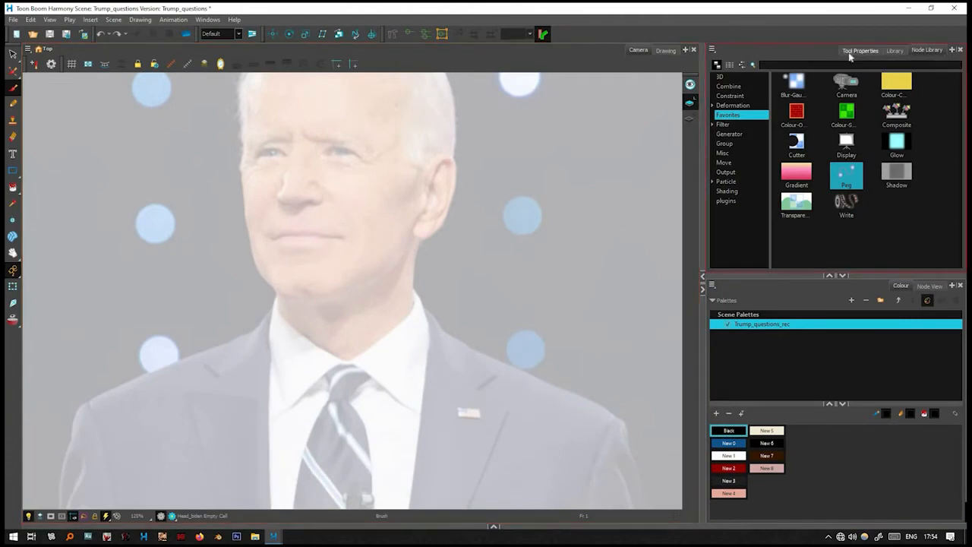
scroll(879, 232, "down", 2)
left_click(866, 218)
key("ctrl+z")
left_click_drag(259, 126, 249, 229)
key("ctrl+z")
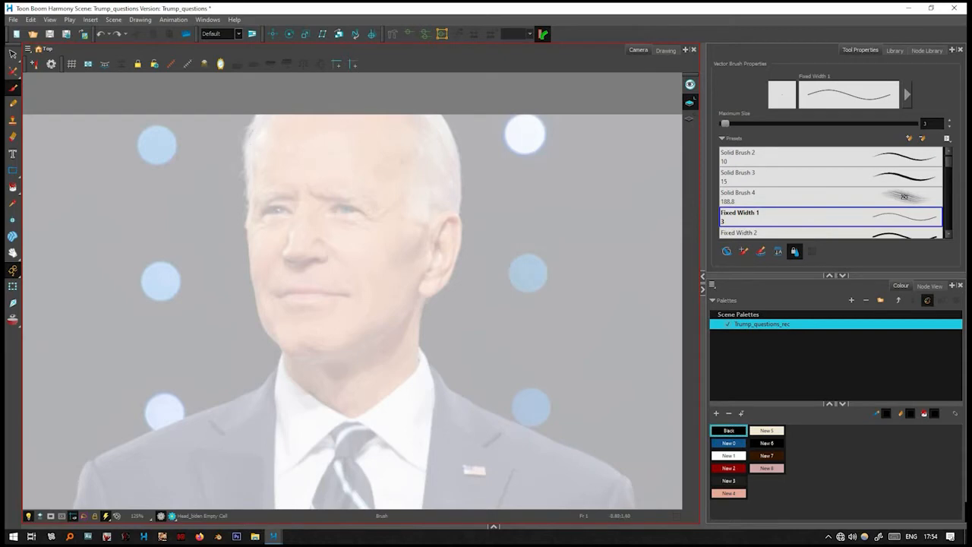
- Trace the head outline over the photo, from the temple around the jaw and over the cropped crown to the ear
left_click_drag(253, 147, 250, 157)
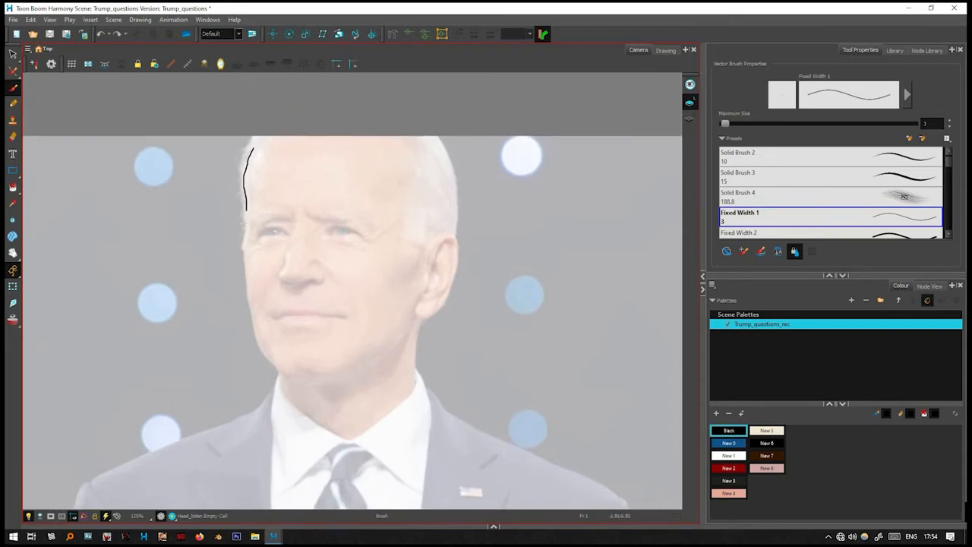
mouse_move(244, 270)
left_mouse_down()
mouse_move(263, 360)
mouse_move(298, 378)
mouse_move(390, 347)
mouse_move(419, 310)
mouse_move(425, 277)
left_mouse_up()
left_click_drag(362, 246, 315, 298)
mouse_move(205, 202)
left_mouse_down()
mouse_move(259, 165)
mouse_move(400, 205)
mouse_move(413, 281)
mouse_move(402, 302)
left_mouse_up()
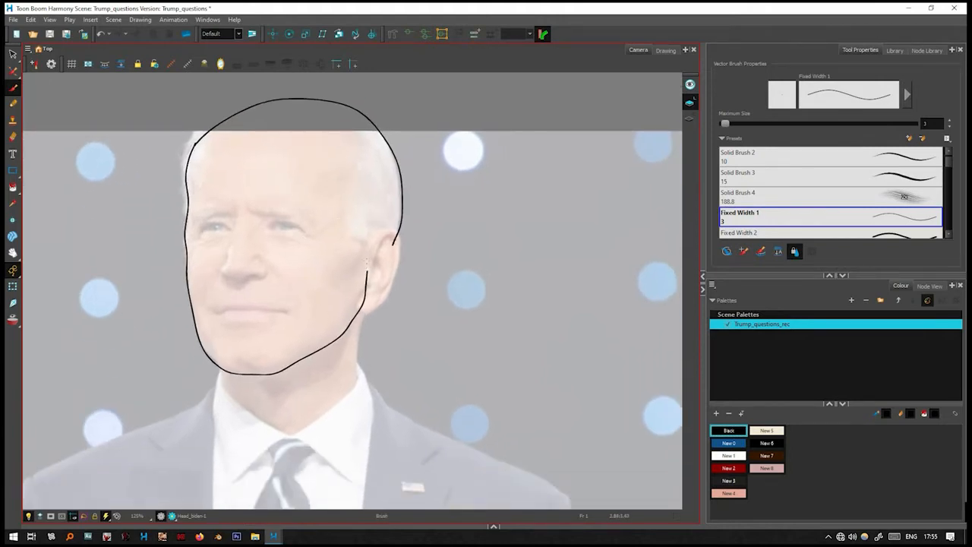
- Trace the ear with its lobe and inner folds, clean up the lines with the eraser, and save the scene
left_click_drag(363, 314, 346, 260)
scroll(382, 230, "up", 1)
key("alt+e")
left_click_drag(346, 260, 335, 302)
mouse_move(372, 230)
left_mouse_down()
mouse_move(375, 213)
mouse_move(354, 299)
left_mouse_up()
key("alt+b")
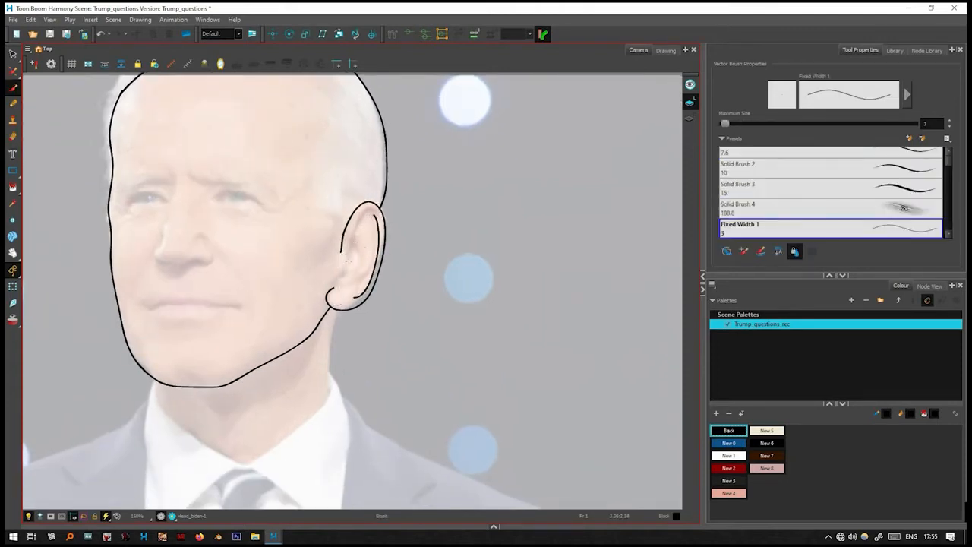
left_click_drag(357, 242, 363, 264)
key("alt+s")
- Add a vector drawing layer named Hair_bid
scroll(385, 237, "down", 2)
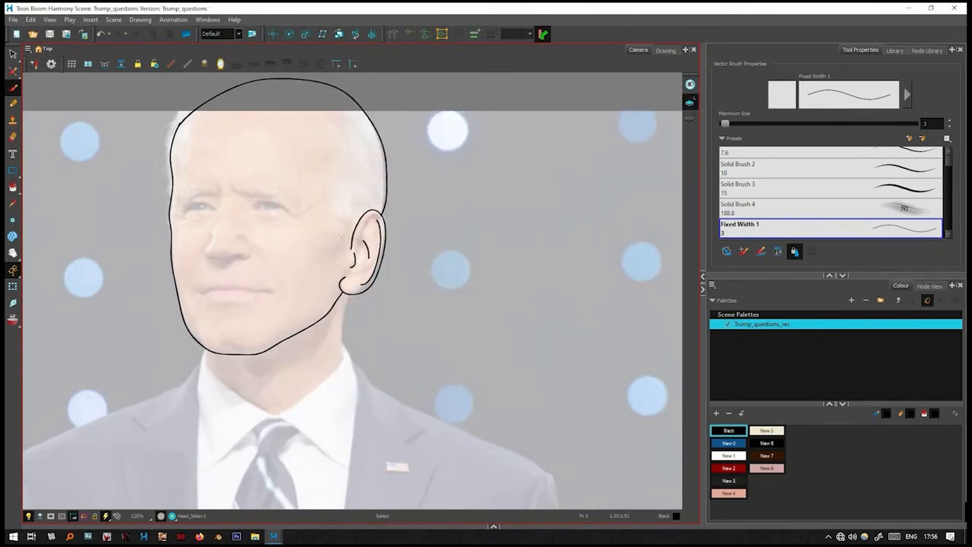
scroll(353, 257, "down", 2)
left_click(494, 525)
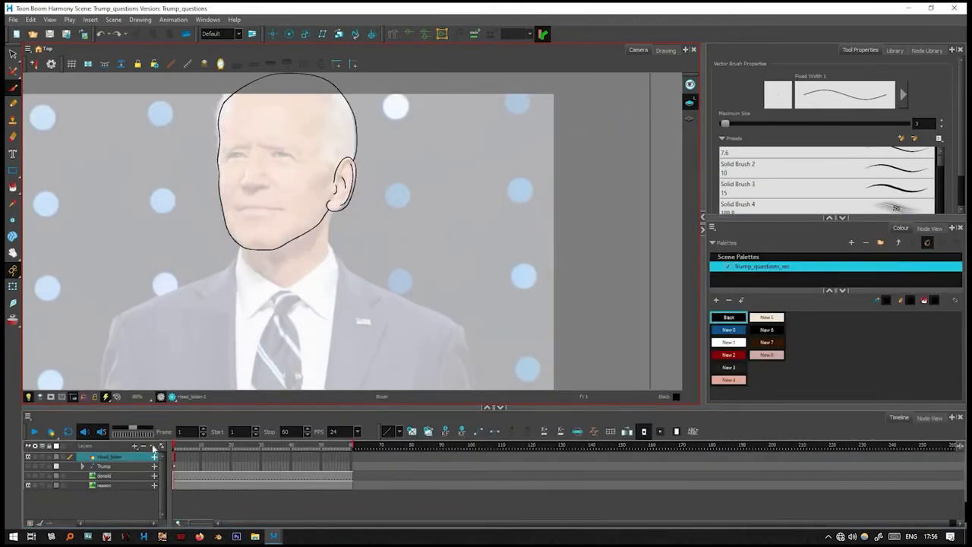
left_click(152, 447)
type("Hair_bid")
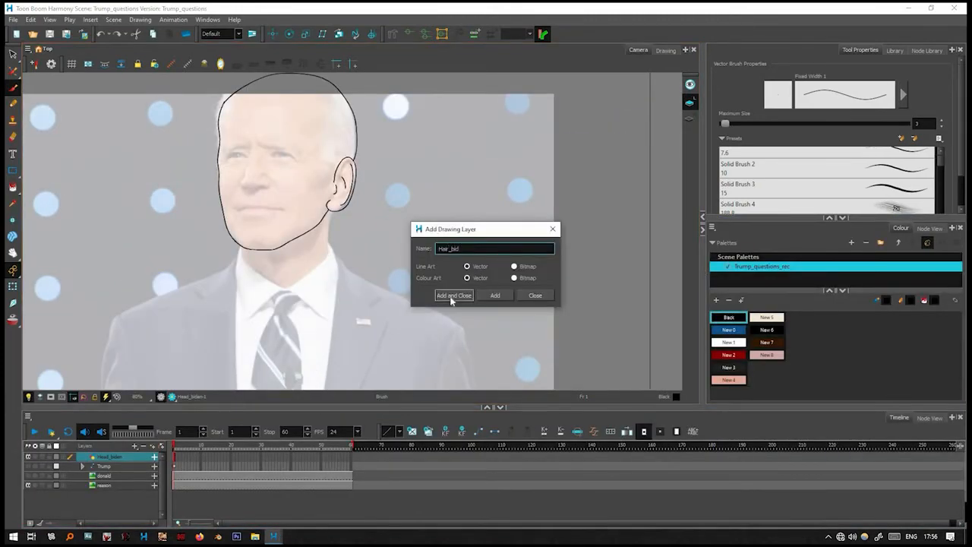
left_click(453, 295)
- Trace the narrow lock of hair on the side of the head away from the ear
left_click(493, 407)
scroll(331, 275, "up", 2)
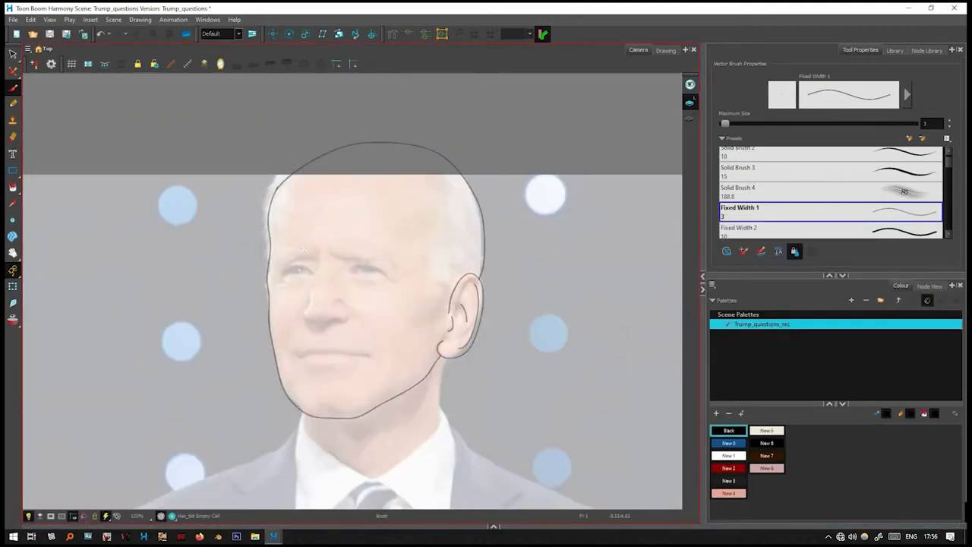
left_click_drag(306, 246, 327, 218)
key("ctrl+z")
scroll(327, 217, "up", 1)
left_click_drag(251, 234, 219, 216)
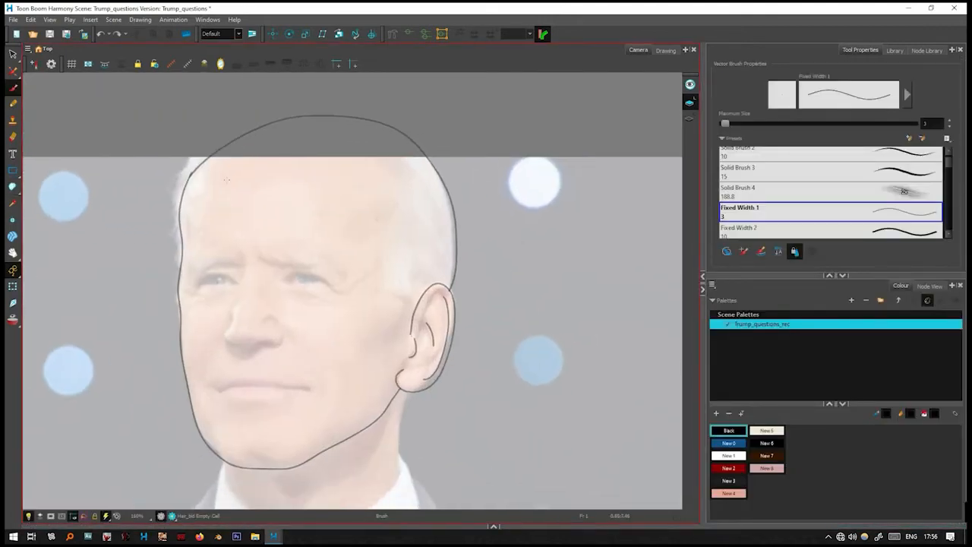
mouse_move(266, 118)
left_mouse_down()
mouse_move(190, 156)
mouse_move(173, 199)
mouse_move(171, 275)
mouse_move(200, 182)
mouse_move(285, 117)
left_mouse_up()
- Trace the closed hair shape from the crown down to the top of the ear and save the scene
mouse_move(374, 135)
left_mouse_down()
mouse_move(332, 112)
mouse_move(349, 118)
mouse_move(367, 203)
mouse_move(347, 279)
left_mouse_up()
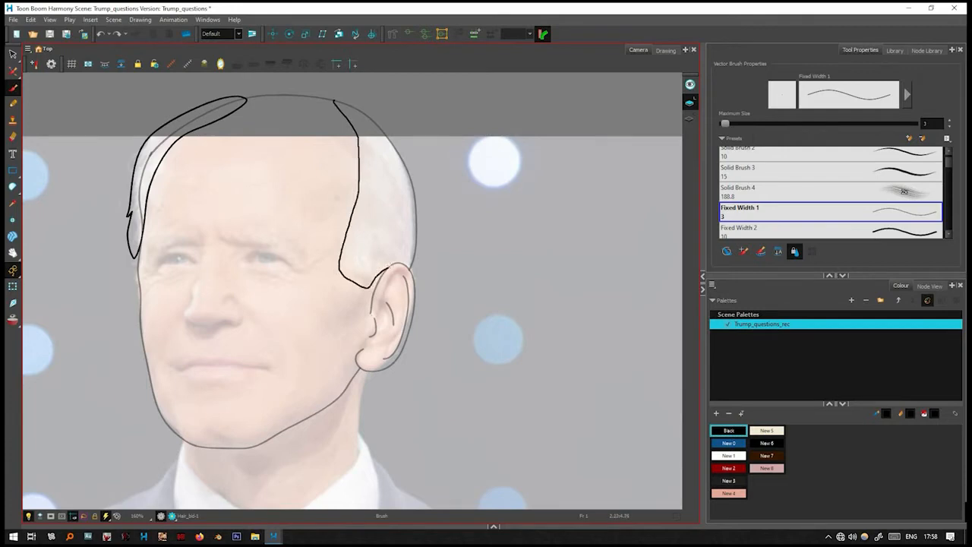
left_click_drag(410, 267, 411, 269)
left_click_drag(335, 100, 389, 129)
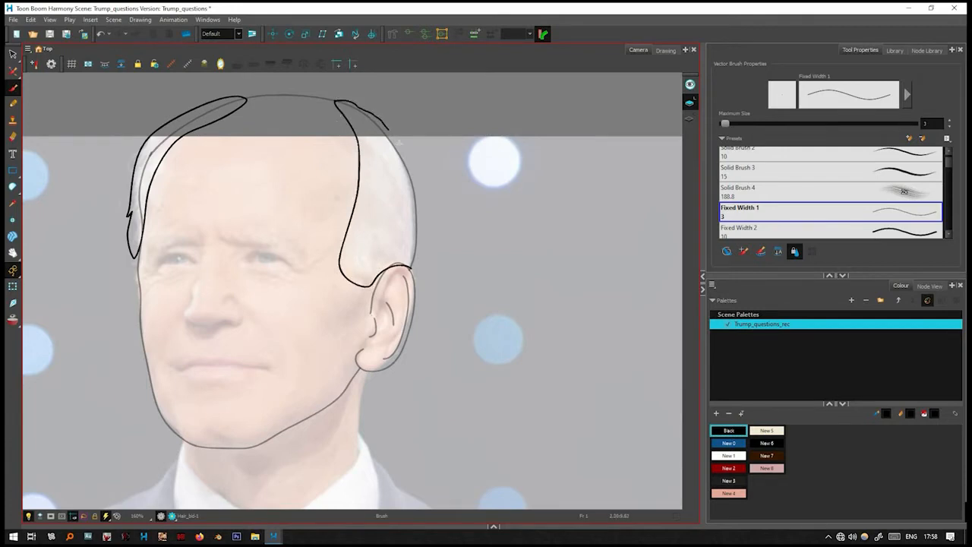
left_click_drag(411, 267, 412, 269)
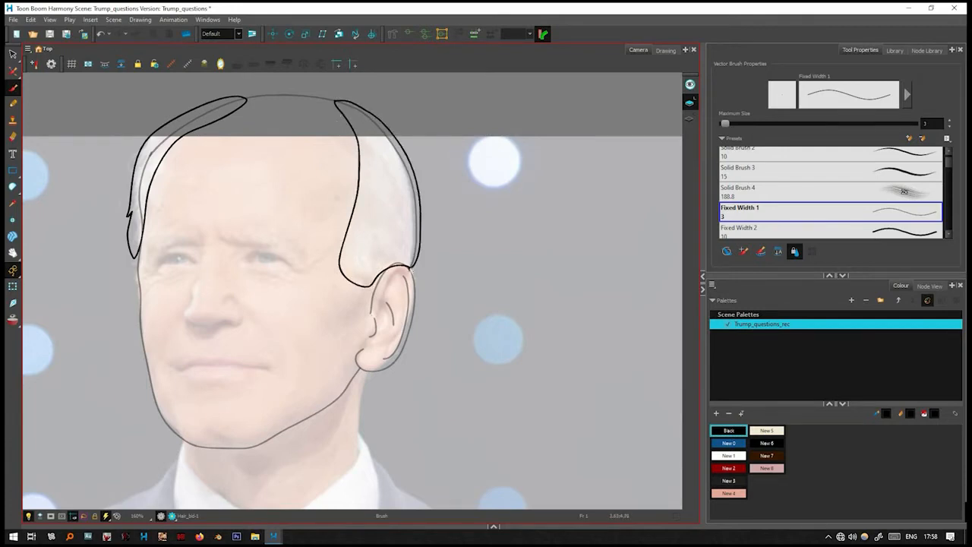
scroll(410, 268, "down", 1)
scroll(330, 84, "up", 1)
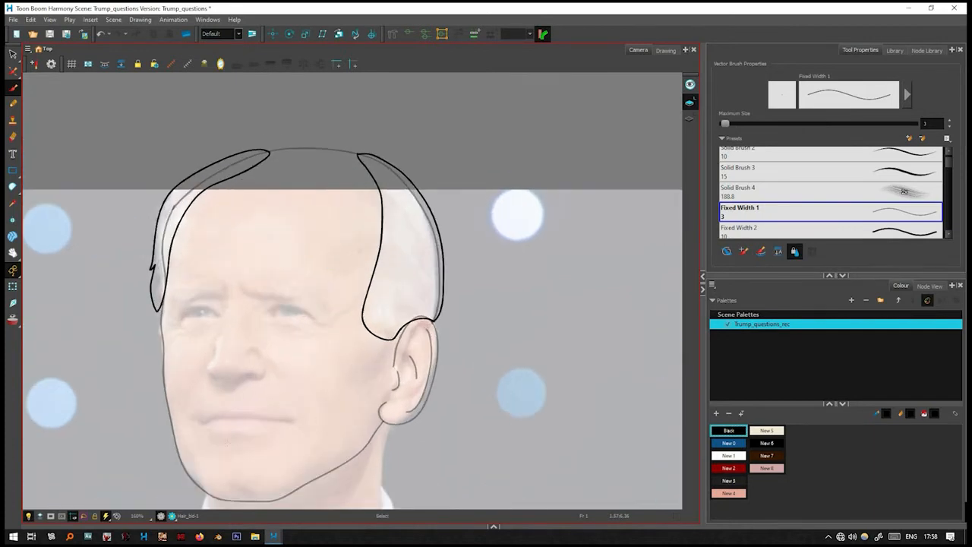
key("ctrl+s")
- Add a vector drawing layer named Eyes
scroll(332, 255, "down", 1)
left_click(494, 526)
left_click(150, 448)
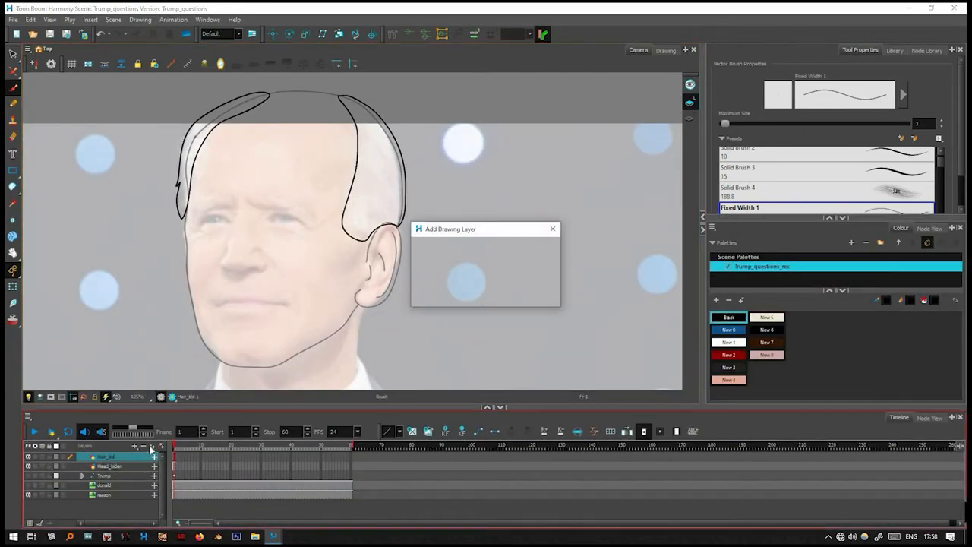
type("Eyes")
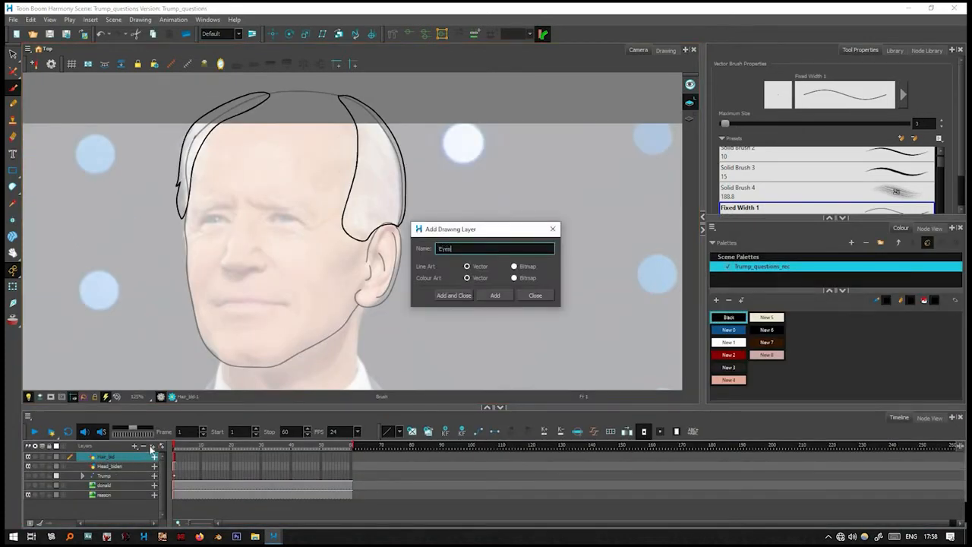
left_click(454, 295)
- Trace the outline of the eye nearer the ear over the photo
scroll(296, 285, "up", 2)
left_click_drag(458, 396, 490, 417)
left_click(500, 407)
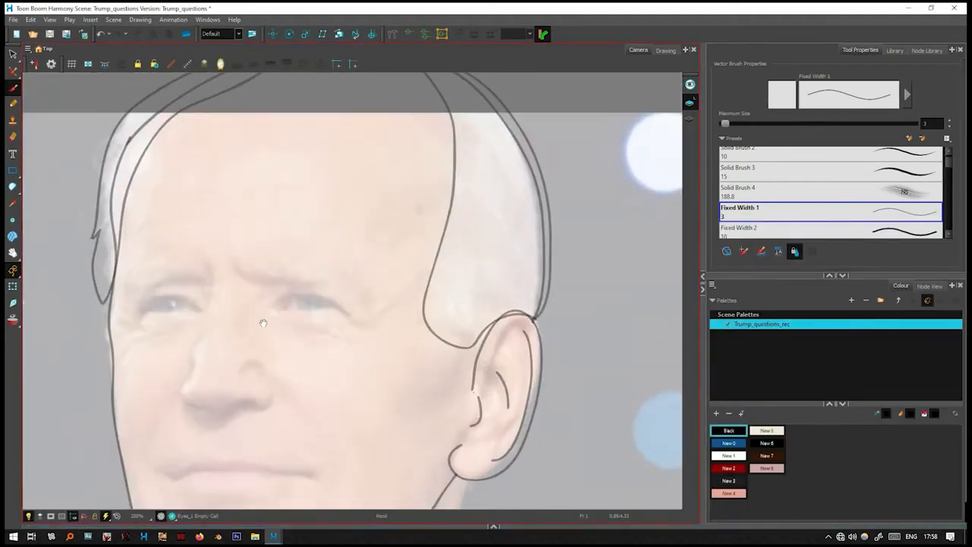
scroll(260, 326, "up", 1)
left_click_drag(260, 326, 249, 289)
left_click_drag(355, 264, 338, 257)
mouse_move(262, 222)
left_mouse_down()
mouse_move(317, 215)
mouse_move(351, 250)
left_mouse_up()
mouse_move(245, 237)
left_mouse_down()
mouse_move(346, 266)
mouse_move(352, 250)
mouse_move(448, 246)
left_mouse_up()
key("ctrl+z")
mouse_move(174, 232)
left_mouse_down()
mouse_move(224, 225)
mouse_move(159, 243)
mouse_move(260, 235)
left_mouse_up()
mouse_move(258, 233)
left_mouse_down()
mouse_move(228, 269)
mouse_move(168, 269)
mouse_move(158, 248)
mouse_move(166, 265)
mouse_move(251, 242)
left_mouse_up()
key("ctrl+z")
key("ctrl+z")
mouse_move(158, 231)
left_mouse_down()
mouse_move(161, 221)
mouse_move(249, 217)
left_mouse_up()
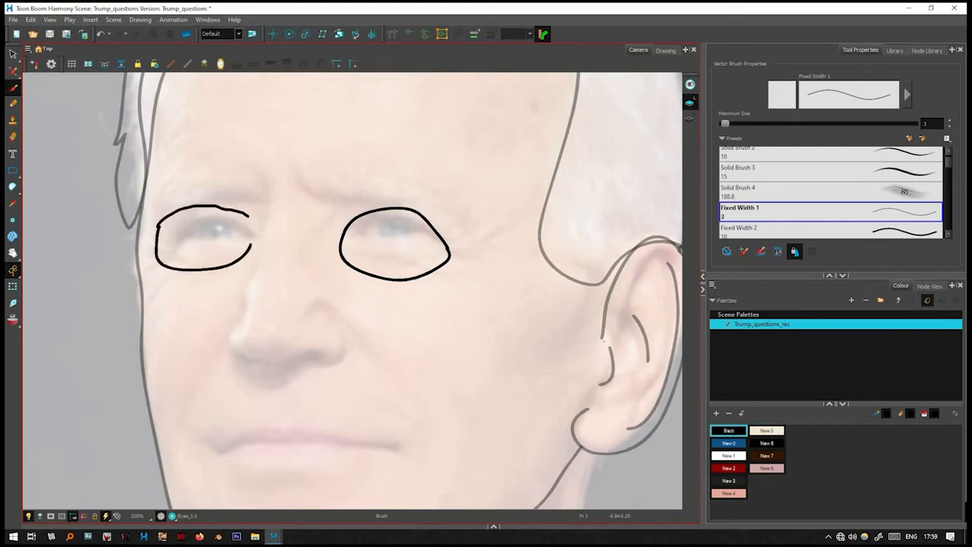
key("ctrl+z")
scroll(255, 247, "down", 4)
scroll(254, 247, "up", 4)
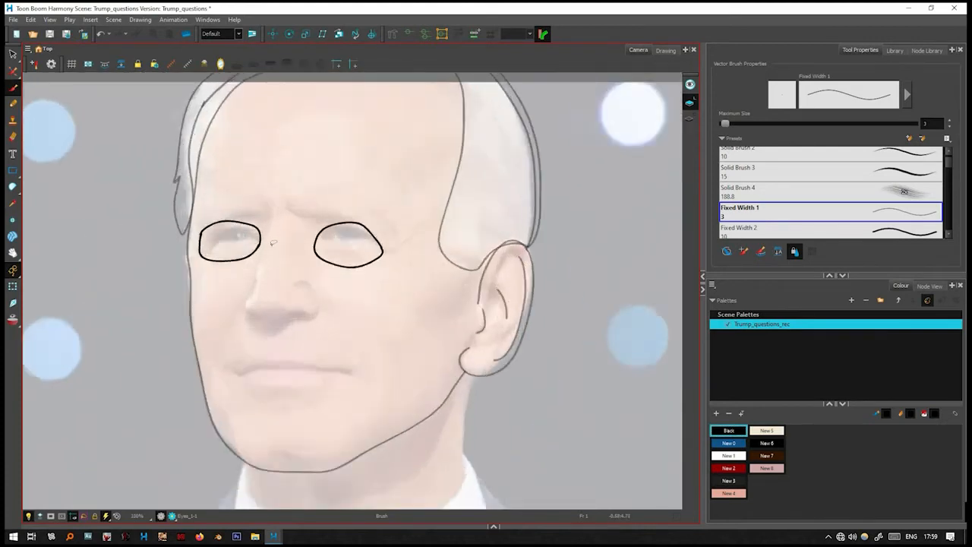
key("ctrl+z")
mouse_move(194, 229)
left_mouse_down()
mouse_move(201, 268)
mouse_move(250, 250)
left_mouse_up()
key("ctrl+z")
key("ctrl+z")
key("ctrl+z")
- Trace the eye farther from the ear as a closed outline with a rounded upper lid and flatter bottom
mouse_move(185, 246)
left_mouse_down()
mouse_move(228, 216)
mouse_move(253, 263)
mouse_move(190, 268)
mouse_move(185, 249)
left_mouse_up()
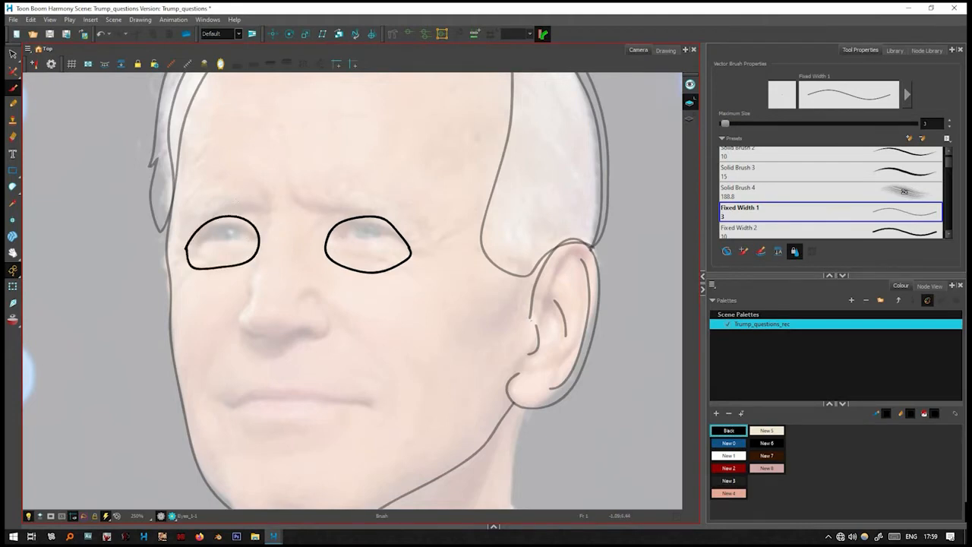
scroll(192, 220, "down", 3)
scroll(296, 242, "up", 2)
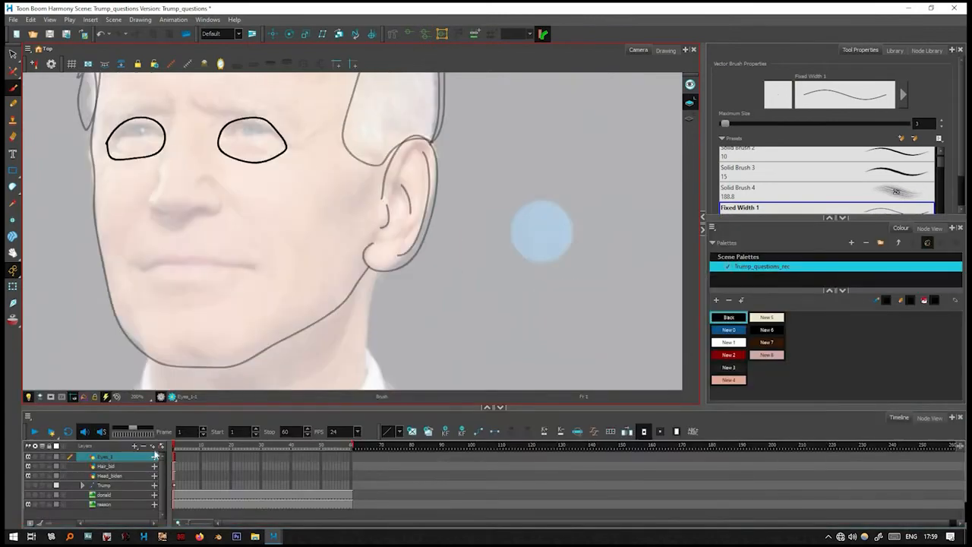
- Add a vector drawing layer named Nose_brows
left_click(153, 448)
type("Nose_brows")
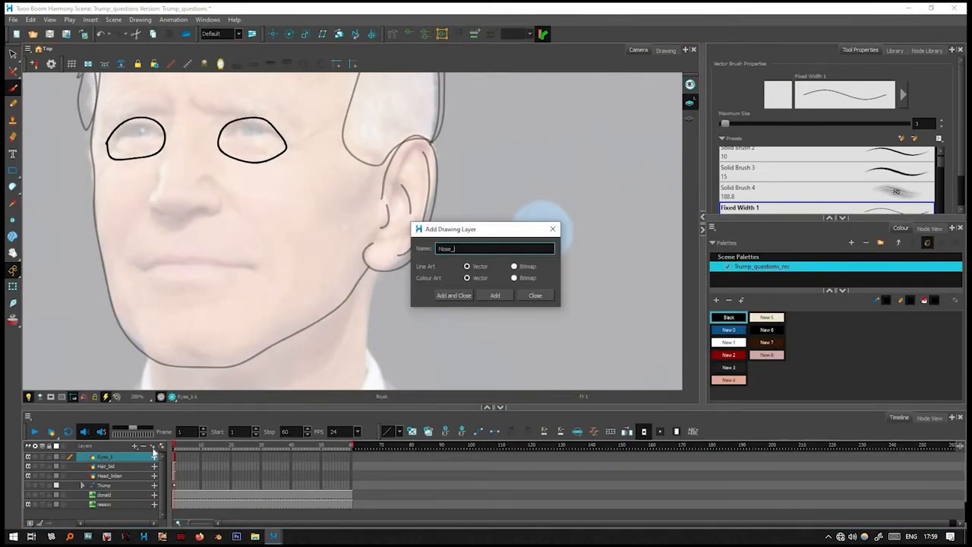
left_click(449, 296)
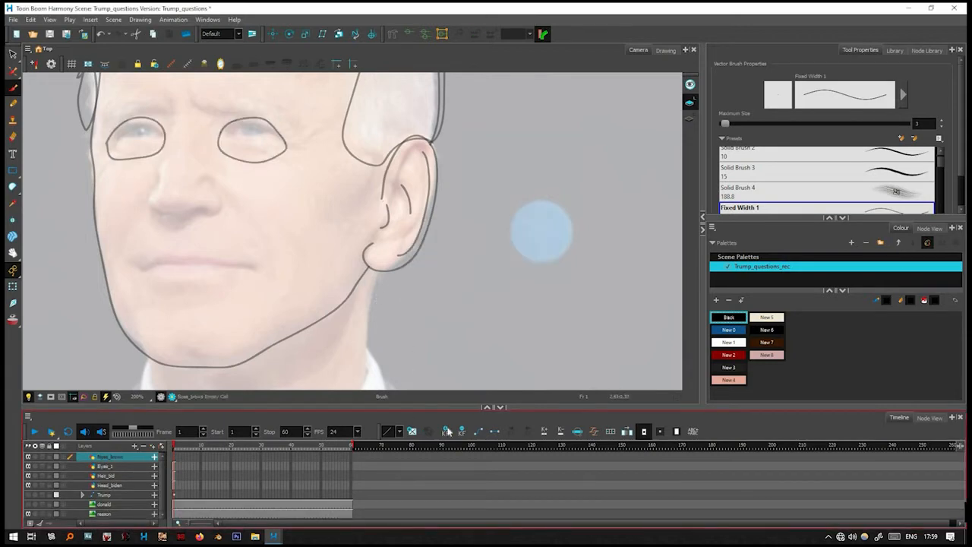
- Trace both eyebrows as thin closed shapes arching above the eye outlines
left_click(493, 407)
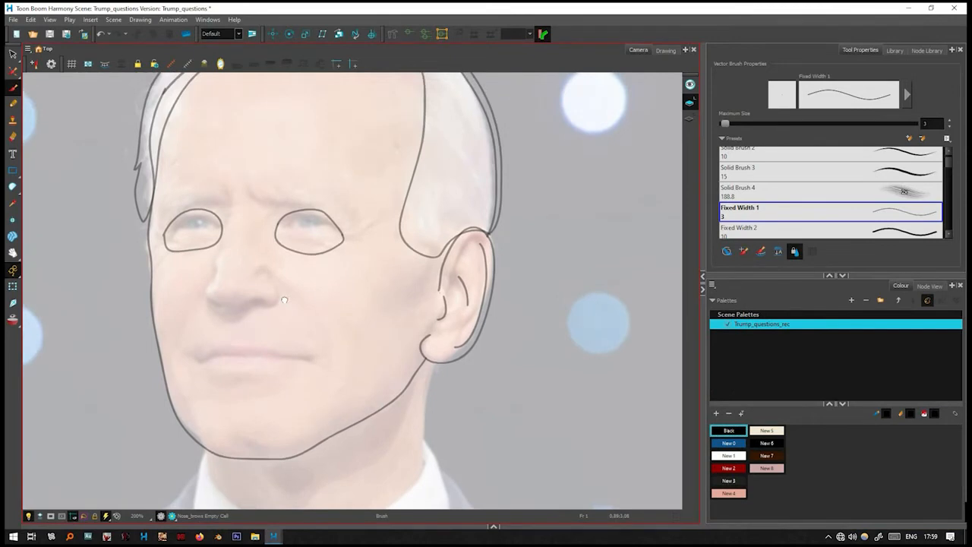
scroll(284, 300, "up", 4)
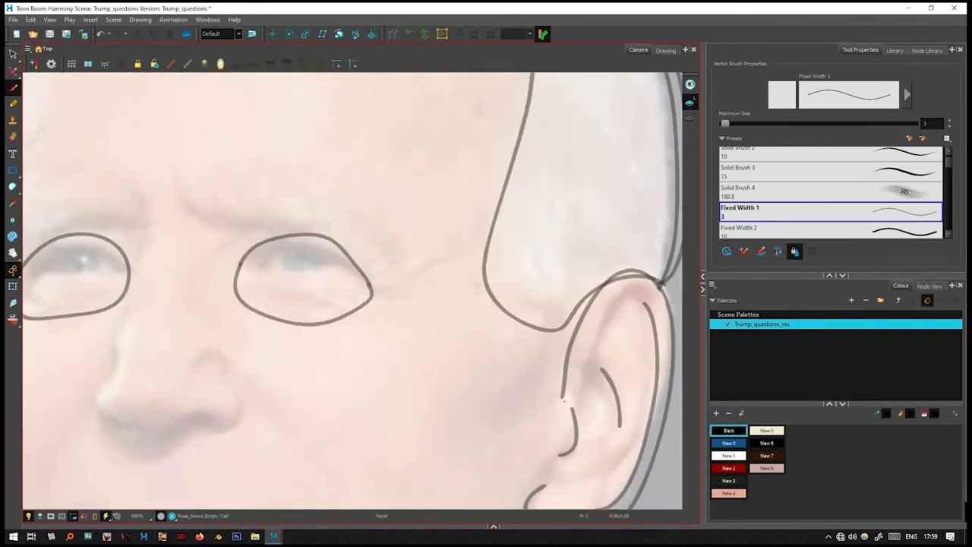
mouse_move(260, 215)
left_mouse_down()
mouse_move(304, 216)
mouse_move(370, 246)
left_mouse_up()
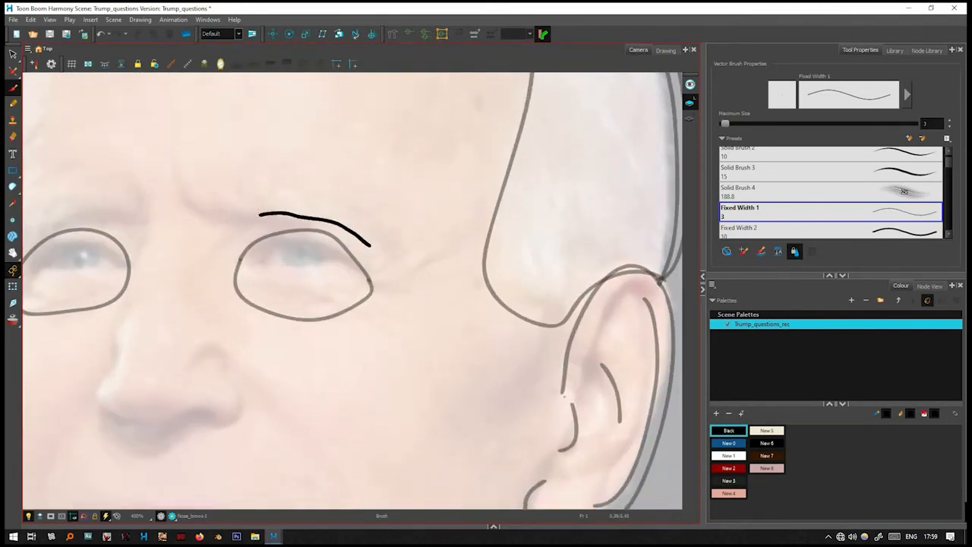
mouse_move(251, 215)
left_mouse_down()
mouse_move(291, 202)
mouse_move(333, 206)
mouse_move(372, 244)
left_mouse_up()
scroll(370, 245, "down", 4)
left_click_drag(314, 268, 404, 278)
scroll(355, 287, "up", 1)
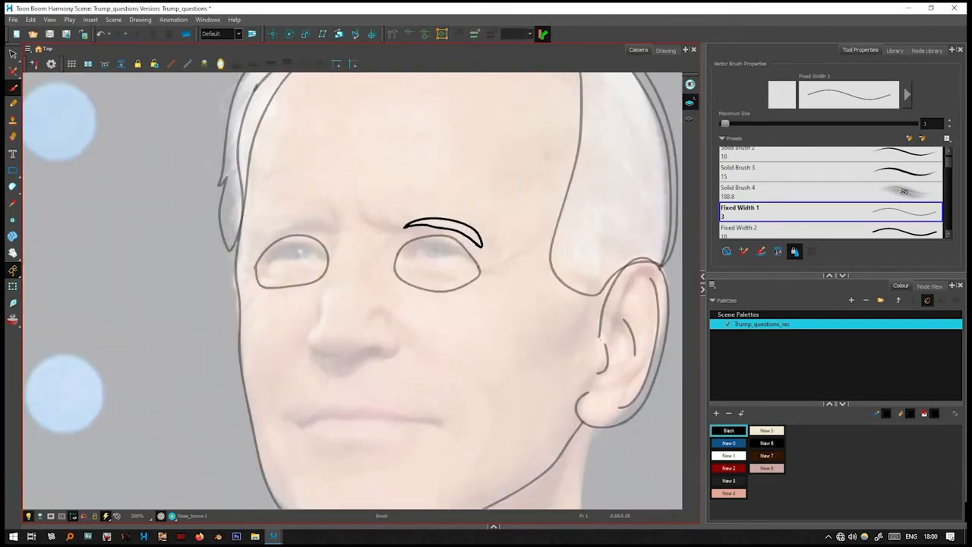
mouse_move(277, 232)
left_mouse_down()
mouse_move(260, 242)
mouse_move(312, 217)
mouse_move(322, 225)
left_mouse_up()
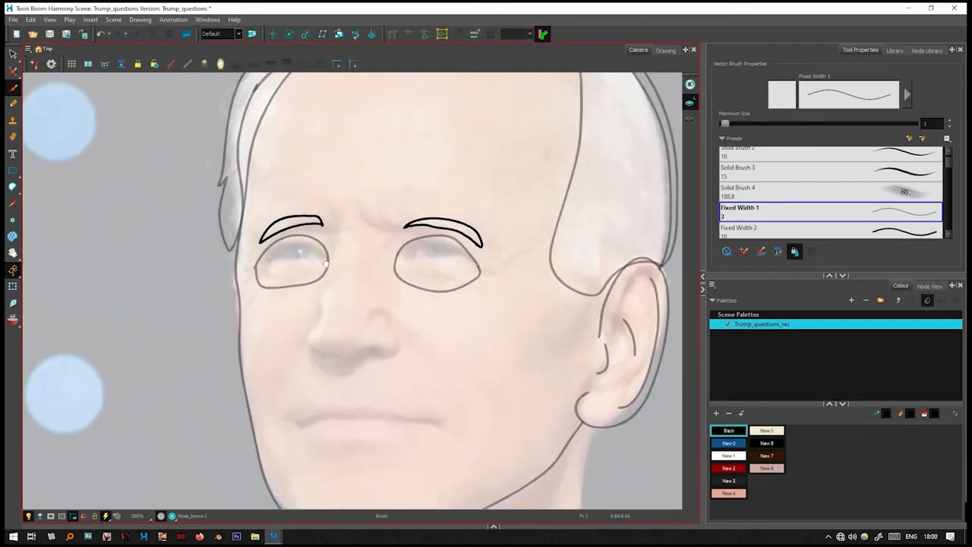
left_click_drag(340, 278, 362, 178)
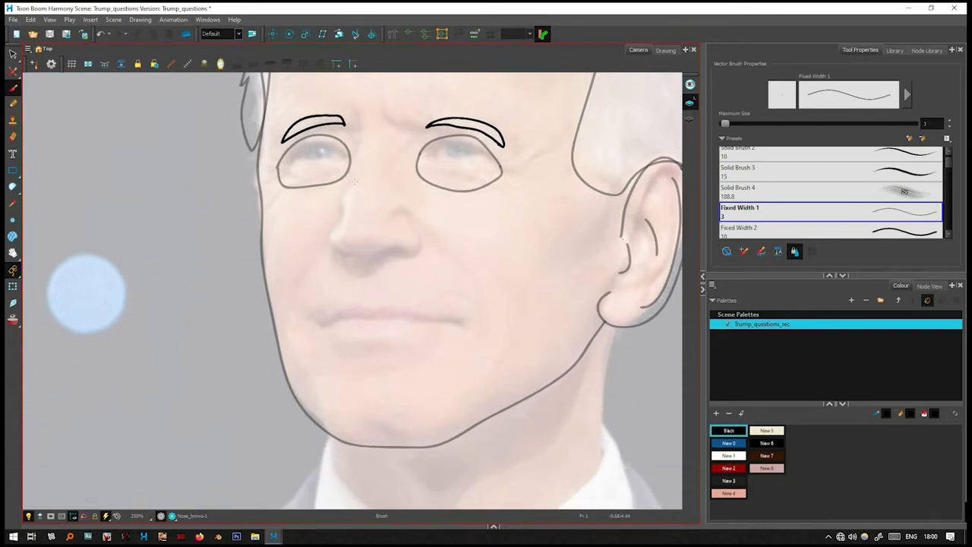
- Trace the nose profile as one open line from beside the inner eye down around the nose tip
mouse_move(330, 236)
left_mouse_down()
mouse_move(363, 269)
mouse_move(380, 270)
left_mouse_up()
scroll(387, 167, "down", 2)
- Add a vector drawing layer named Mouth_bid above Nose_brows
left_click(493, 526)
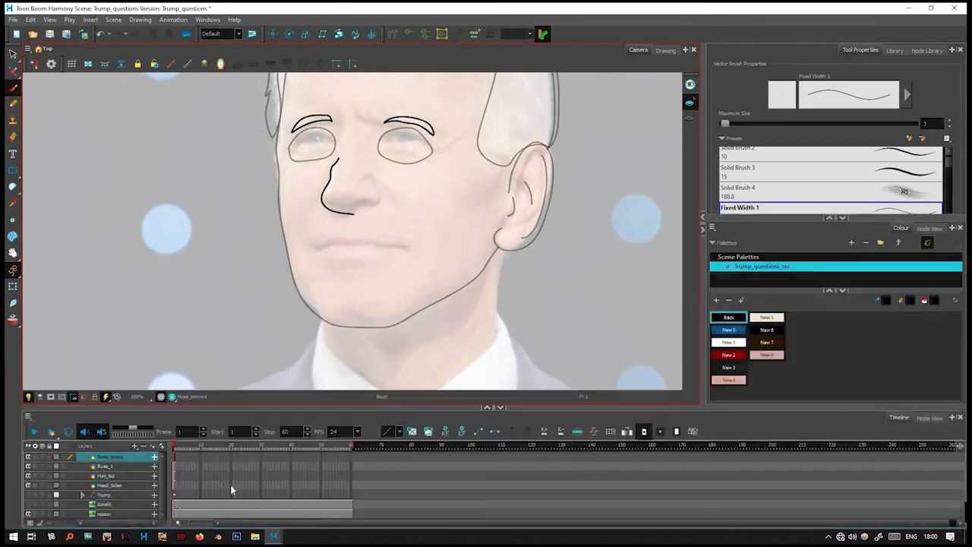
left_click(160, 446)
type("Mouth_")
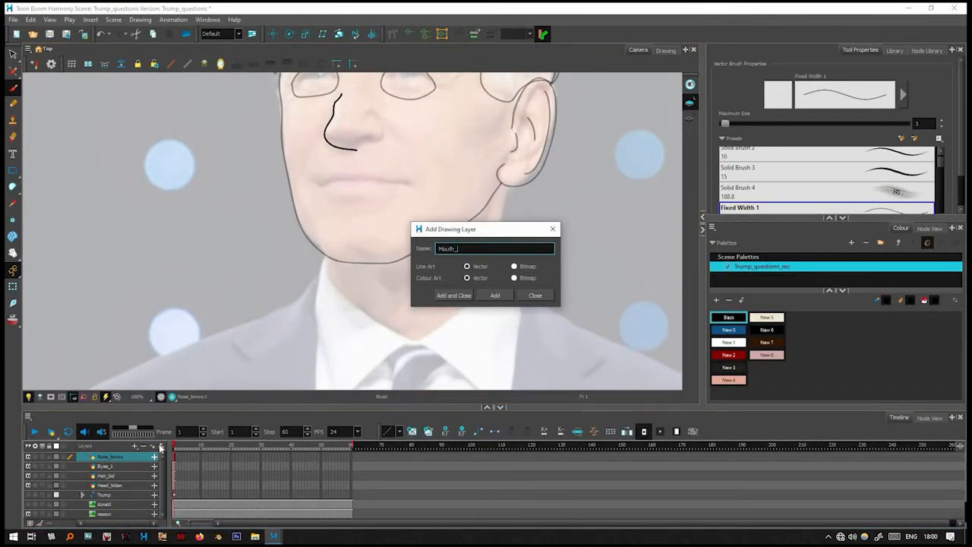
left_click(453, 295)
left_click(500, 407)
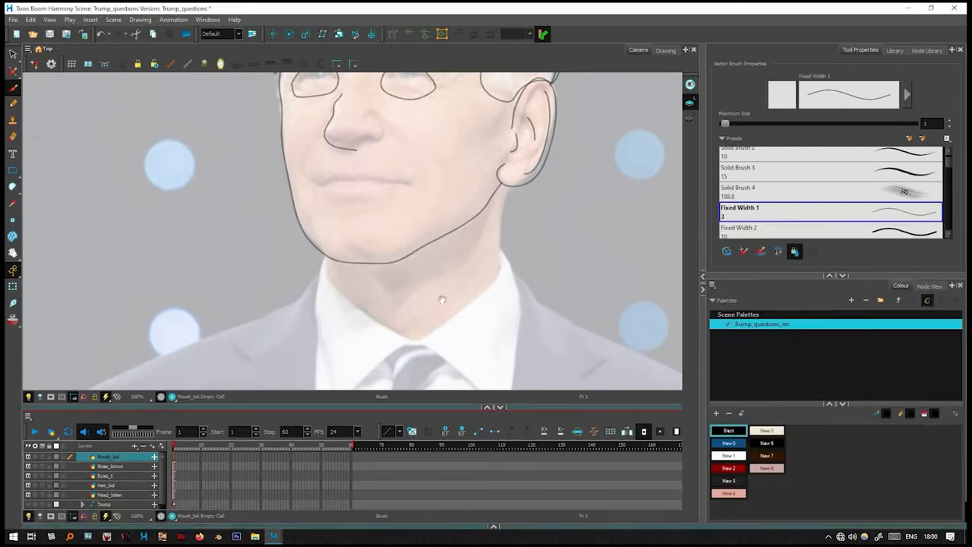
- Trace the closed mouth as a single curved line along the lips on frame 1 and save the scene
scroll(385, 246, "up", 1)
left_click_drag(385, 247, 386, 341)
mouse_move(328, 324)
left_mouse_down()
mouse_move(307, 312)
mouse_move(398, 320)
mouse_move(376, 346)
mouse_move(331, 335)
left_mouse_up()
key("ctrl+s")
- Turn on onion skin and draw an open mouth with an upper teeth line on the next frame
key("period")
left_click(13, 319)
mouse_move(268, 327)
left_mouse_down()
mouse_move(266, 283)
mouse_move(190, 260)
mouse_move(178, 269)
mouse_move(278, 260)
mouse_move(450, 264)
mouse_move(448, 322)
mouse_move(248, 353)
mouse_move(151, 336)
mouse_move(157, 273)
mouse_move(265, 288)
mouse_move(402, 277)
left_mouse_up()
scroll(260, 318, "up", 4)
key("ctrl+z")
left_click_drag(157, 285, 451, 278)
key("ctrl+z")
- Draw the curved upper lip line of another mouth shape on a new frame, following the onion-skinned lip
key("period")
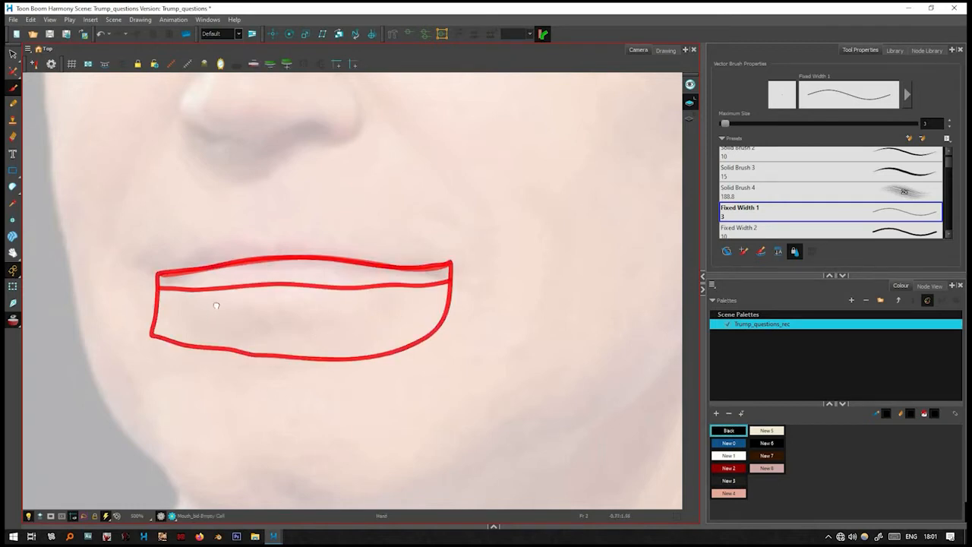
left_click_drag(216, 304, 219, 292)
left_click_drag(161, 262, 347, 248)
key("ctrl+z")
key("ctrl+z")
mouse_move(162, 264)
left_mouse_down()
mouse_move(303, 246)
mouse_move(458, 252)
left_mouse_up()
key("ctrl+z")
left_click_drag(159, 263, 367, 246)
key("ctrl+z")
key("ctrl+z")
mouse_move(200, 258)
left_mouse_down()
mouse_move(306, 246)
mouse_move(391, 244)
left_mouse_up()
key("ctrl+z")
mouse_move(160, 264)
left_mouse_down()
mouse_move(284, 245)
mouse_move(458, 252)
left_mouse_up()
key("ctrl+z")
- Complete this open mouth with its sides and bottom, an upper teeth line and a tongue arc
left_click_drag(224, 266, 265, 229)
mouse_move(203, 226)
left_mouse_down()
mouse_move(198, 310)
mouse_move(364, 325)
left_mouse_up()
key("ctrl+z")
mouse_move(197, 308)
left_mouse_down()
mouse_move(297, 328)
mouse_move(450, 311)
mouse_move(490, 276)
mouse_move(497, 216)
left_mouse_up()
left_click_drag(240, 241, 497, 233)
key("space")
mouse_move(261, 325)
left_mouse_down()
mouse_move(263, 296)
mouse_move(412, 273)
mouse_move(422, 290)
left_mouse_up()
scroll(370, 296, "down", 3)
- On frame 5, draw the upper lip line of a wider open mouth over the onion-skinned previous shape
key("period")
key("period")
scroll(314, 310, "up", 3)
key("space")
mouse_move(314, 310)
left_mouse_down()
mouse_move(294, 263)
mouse_move(297, 338)
left_mouse_up()
mouse_move(145, 227)
left_mouse_down()
mouse_move(268, 211)
mouse_move(161, 230)
left_mouse_up()
key("ctrl+z")
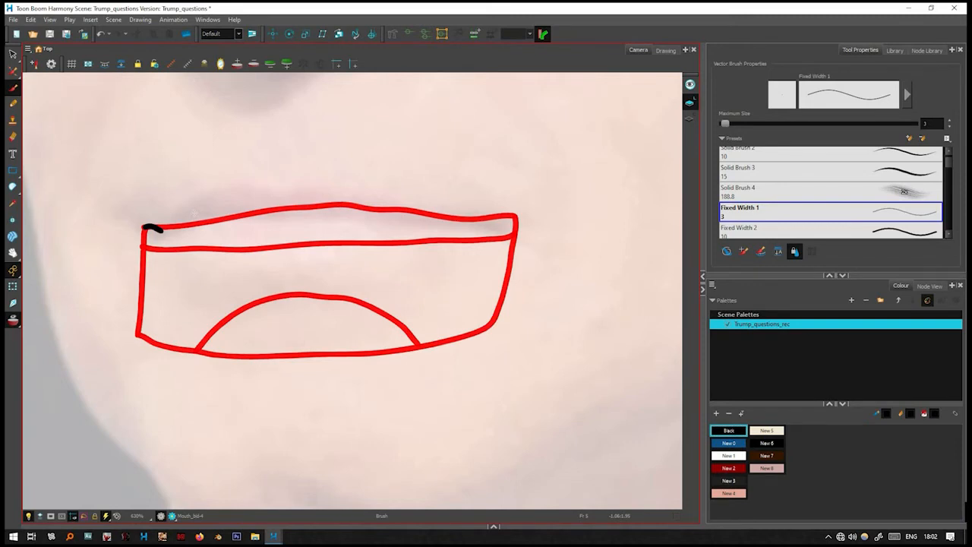
key("ctrl+z")
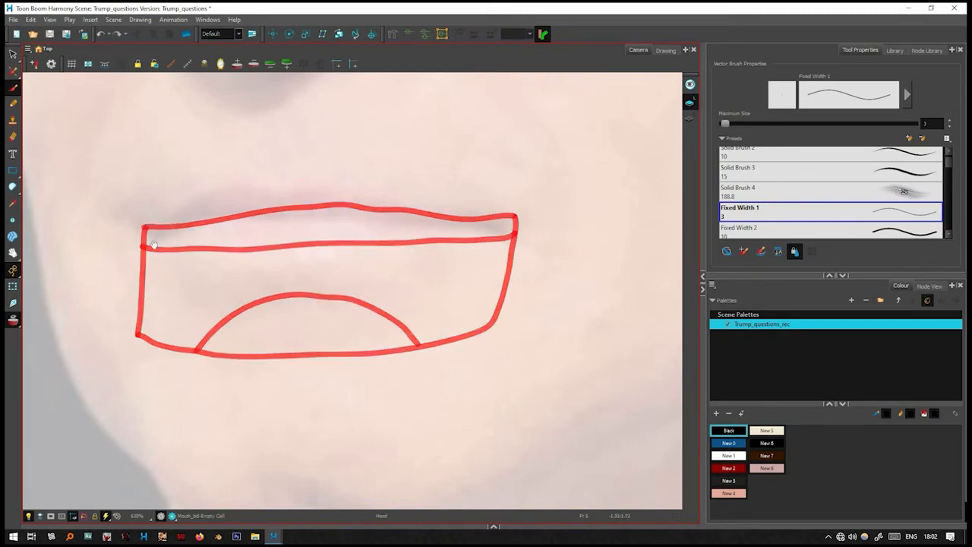
key("space")
left_click_drag(195, 207, 175, 226)
mouse_move(122, 247)
left_mouse_down()
mouse_move(299, 226)
mouse_move(495, 239)
left_mouse_up()
- Draw the sides and lower edge of the wider open mouth below the previous one, plus a tongue arc
key("space")
left_click_drag(91, 277, 124, 243)
left_click_drag(155, 212, 143, 355)
key("ctrl+z")
mouse_move(261, 380)
left_mouse_down()
mouse_move(326, 388)
mouse_move(472, 369)
left_mouse_up()
key("ctrl+z")
mouse_move(140, 356)
left_mouse_down()
mouse_move(281, 373)
mouse_move(473, 357)
left_mouse_up()
key("ctrl+z")
mouse_move(140, 355)
left_mouse_down()
mouse_move(261, 382)
mouse_move(430, 368)
mouse_move(501, 351)
mouse_move(514, 337)
mouse_move(529, 200)
left_mouse_up()
key("ctrl+z")
mouse_move(220, 378)
left_mouse_down()
mouse_move(238, 351)
mouse_move(318, 311)
mouse_move(383, 320)
mouse_move(436, 362)
left_mouse_up()
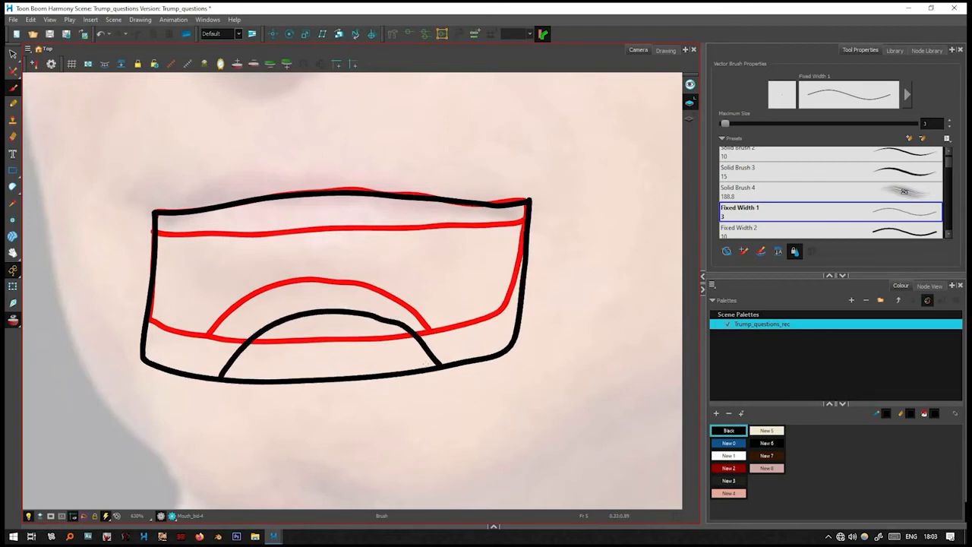
- Draw the upper teeth line from side to side across the wide open mouth
key("1")
left_click_drag(424, 364, 417, 400)
key("2")
key("2")
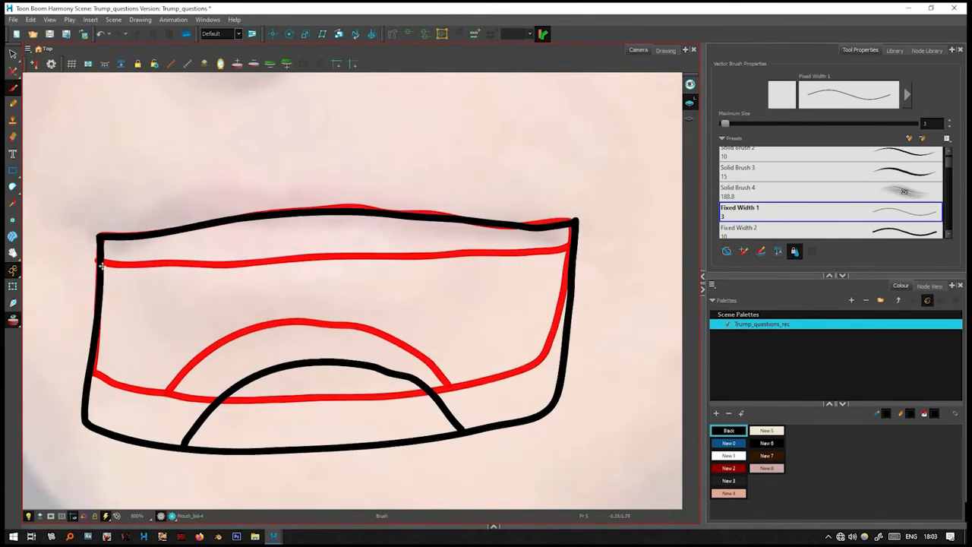
mouse_move(114, 265)
left_mouse_down()
mouse_move(206, 271)
mouse_move(126, 268)
mouse_move(567, 245)
left_mouse_up()
key("ctrl+z")
- Draw a small, narrow open mouth with a tongue arc at the middle of the lips on the next frame
key("1")
key(".")
scroll(493, 241, "up", 1)
mouse_move(387, 247)
left_mouse_down()
mouse_move(445, 249)
mouse_move(415, 319)
mouse_move(394, 323)
left_mouse_up()
mouse_move(358, 251)
left_mouse_down()
mouse_move(358, 316)
mouse_move(396, 323)
left_mouse_up()
key("ctrl+z")
mouse_move(359, 252)
left_mouse_down()
mouse_move(354, 304)
mouse_move(375, 325)
mouse_move(358, 315)
mouse_move(430, 304)
left_mouse_up()
- Draw a small round mouth circle on a new frame after the narrow mouth
key("f")
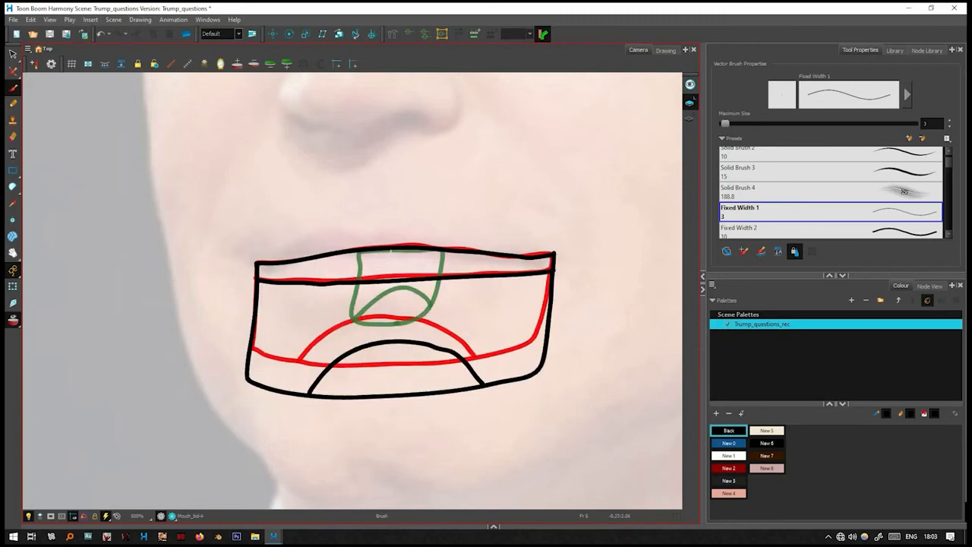
key("period")
mouse_move(394, 251)
left_mouse_down()
mouse_move(364, 275)
mouse_move(380, 312)
mouse_move(398, 313)
mouse_move(419, 265)
mouse_move(396, 251)
left_mouse_up()
- Extend the onion skin to earlier drawings and draw a shallow full-width mouth with a scalloped lower edge on frame 8
key("period")
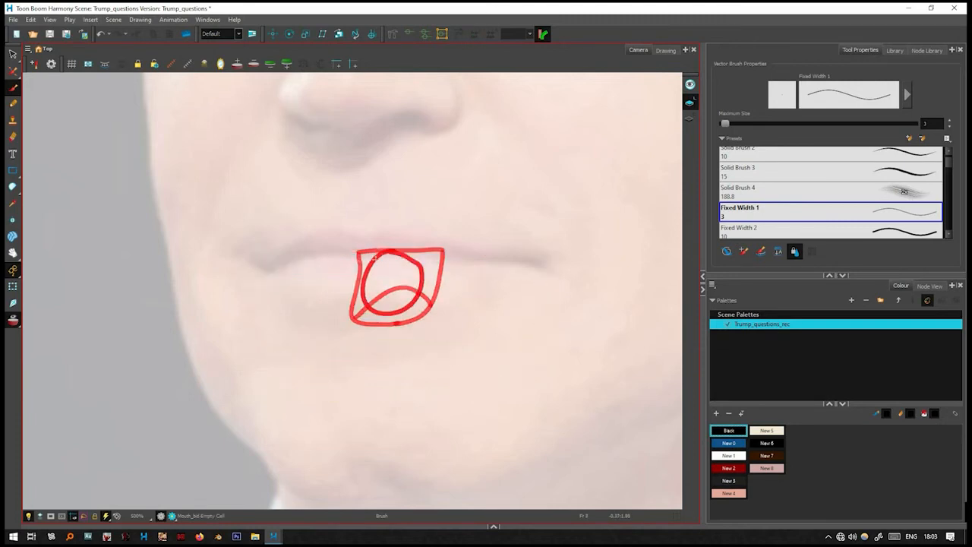
left_click(237, 65)
mouse_move(257, 263)
left_mouse_down()
mouse_move(412, 249)
mouse_move(555, 255)
mouse_move(256, 272)
mouse_move(256, 302)
mouse_move(271, 308)
mouse_move(341, 295)
mouse_move(502, 302)
left_mouse_up()
key("alt+s")
key("ctrl+z")
left_click_drag(434, 305, 537, 285)
key("ctrl+z")
mouse_move(436, 305)
left_mouse_down()
mouse_move(539, 292)
mouse_move(555, 255)
left_mouse_up()
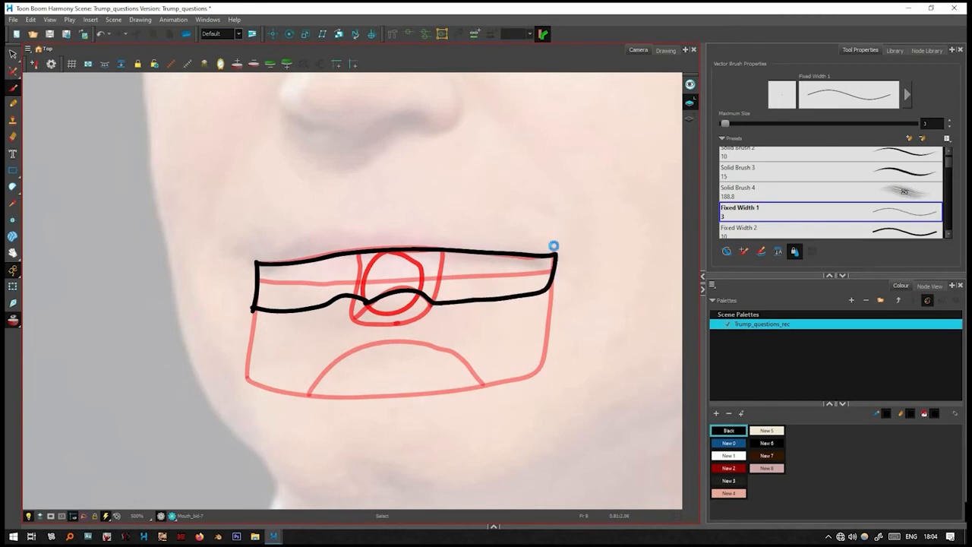
scroll(539, 277, "down", 5)
scroll(467, 336, "up", 4)
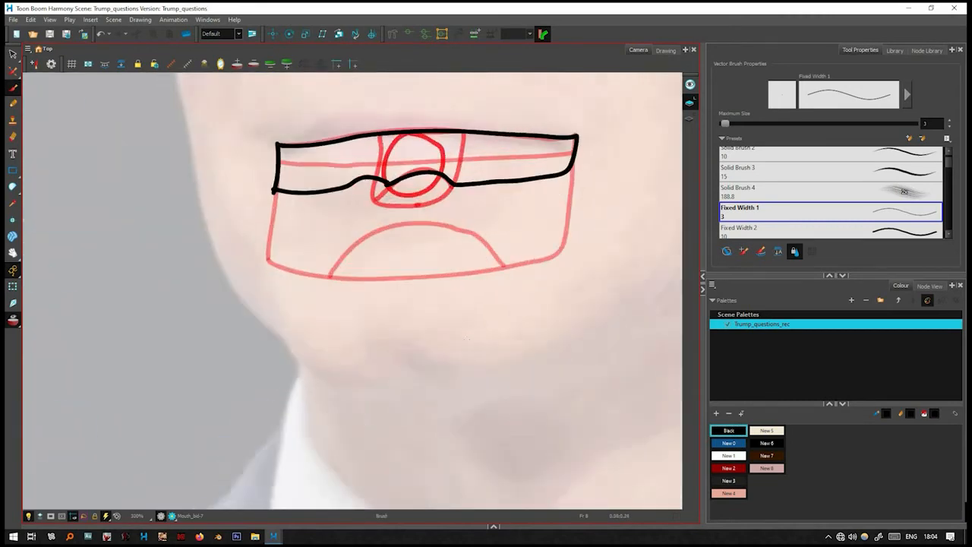
key("ctrl+z")
scroll(448, 180, "down", 1)
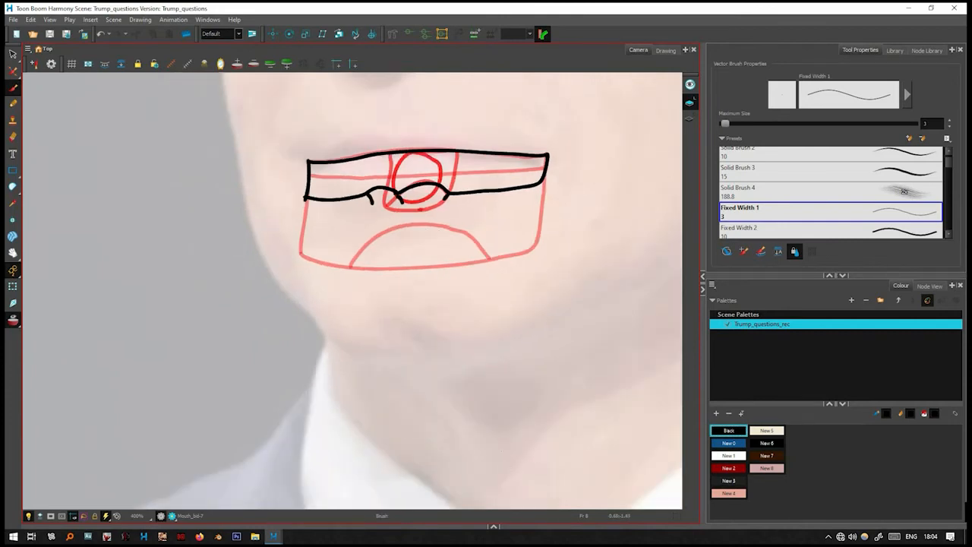
- Return to frame 1 and turn off the onion skin
left_click(494, 527)
left_click_drag(193, 445, 174, 445)
scroll(426, 194, "down", 5)
left_click_drag(412, 243, 390, 312)
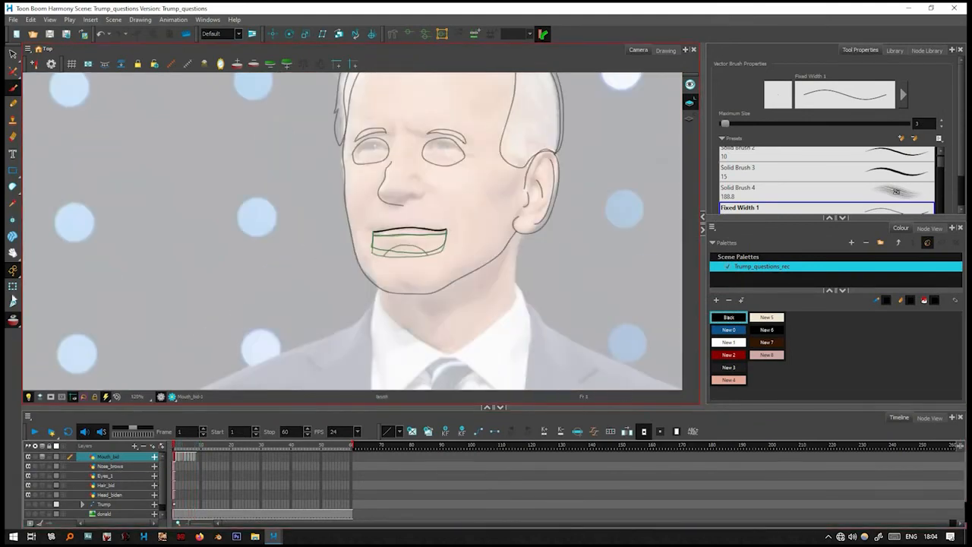
left_click(12, 320)
left_click_drag(450, 248, 401, 308)
scroll(400, 310, "up", 2)
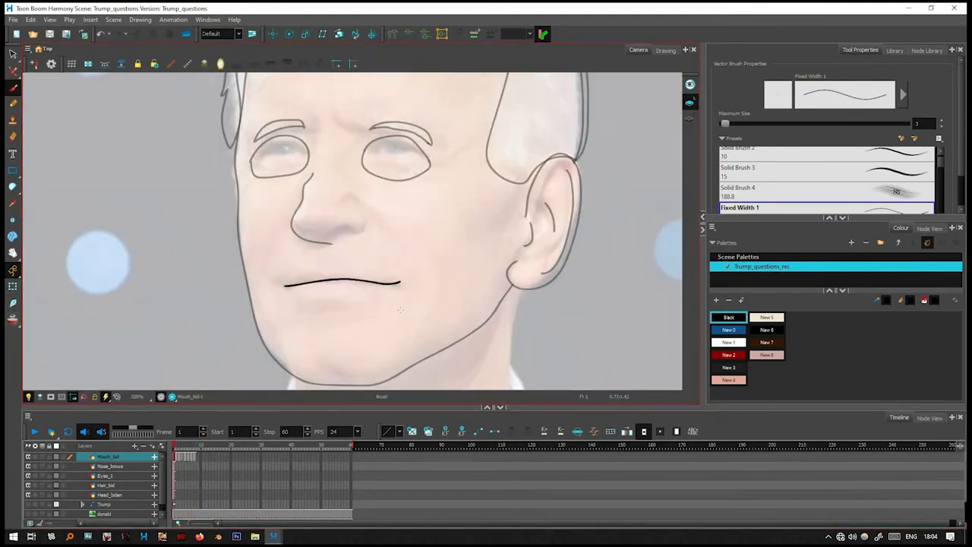
- Add a vector drawing layer named Iris_bid directly above Eyes_1
left_click(121, 475)
left_click(154, 446)
type("Iris")
left_click(448, 297)
left_click(500, 406)
- Draw a round iris circle inside each eye outline
scroll(354, 342, "up", 2)
mouse_move(342, 289)
left_mouse_down()
mouse_move(352, 363)
mouse_move(375, 283)
mouse_move(381, 335)
left_mouse_up()
scroll(353, 342, "down", 2)
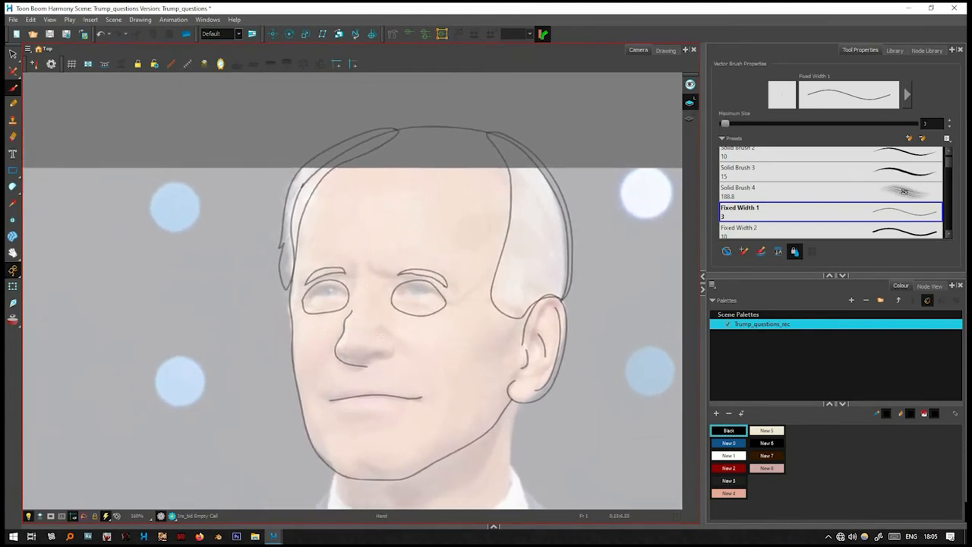
scroll(346, 315, "up", 3)
mouse_move(434, 217)
left_mouse_down()
mouse_move(410, 234)
mouse_move(407, 263)
mouse_move(436, 283)
left_mouse_up()
key("ctrl+z")
mouse_move(425, 229)
left_mouse_down()
mouse_move(420, 277)
mouse_move(478, 260)
mouse_move(433, 228)
mouse_move(423, 233)
left_mouse_up()
left_click_drag(259, 217, 317, 208)
mouse_move(201, 230)
left_mouse_down()
mouse_move(185, 258)
mouse_move(207, 272)
mouse_move(236, 261)
mouse_move(231, 234)
mouse_move(219, 222)
mouse_move(204, 226)
mouse_move(211, 216)
mouse_move(233, 221)
mouse_move(247, 253)
mouse_move(230, 273)
mouse_move(189, 244)
left_mouse_up()
key("ctrl+z")
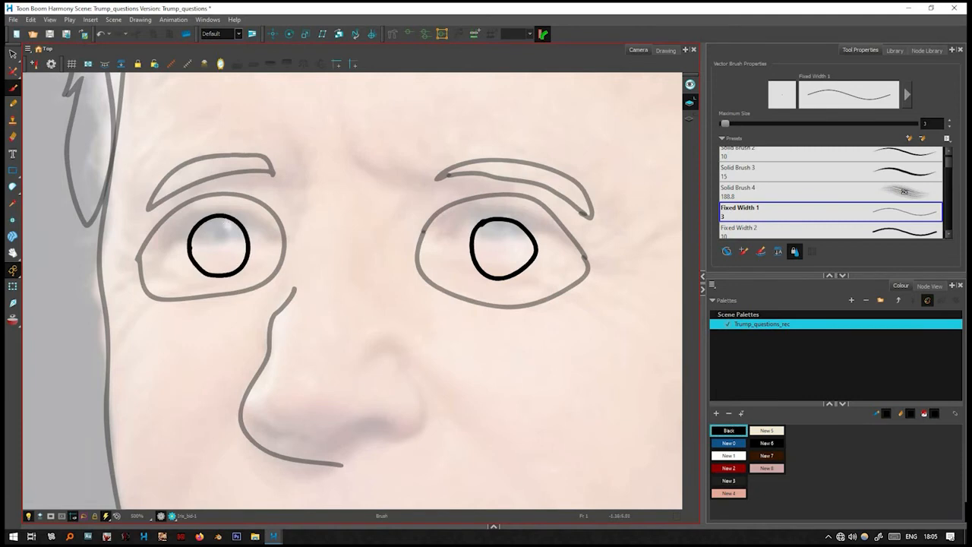
scroll(316, 288, "down", 5)
- Draw an upper shadow line, a U-shaped pupil and a small highlight inside each iris
scroll(447, 342, "up", 5)
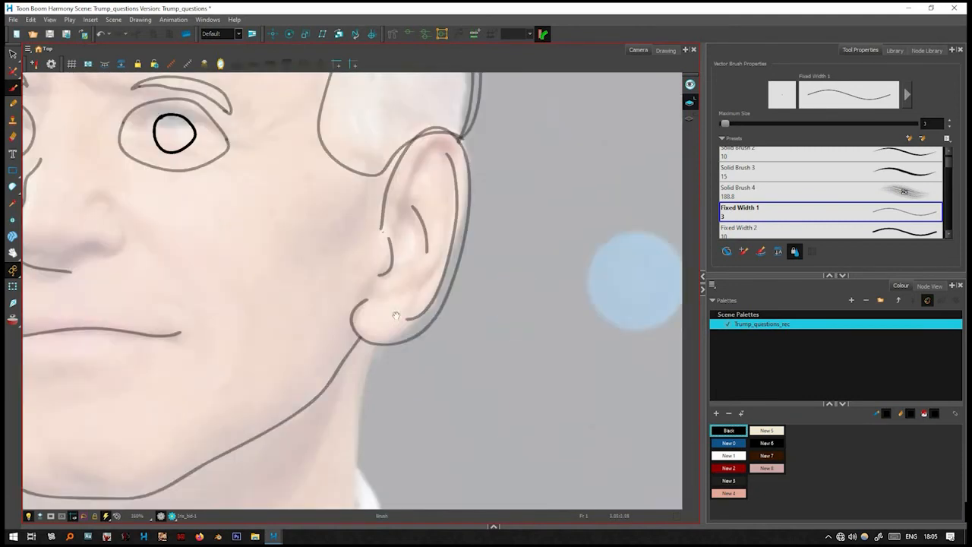
left_click_drag(397, 315, 654, 414)
scroll(255, 254, "up", 2)
left_click_drag(223, 217, 237, 312)
left_click_drag(117, 213, 188, 204)
left_click_drag(132, 237, 158, 251)
key("ctrl+z")
mouse_move(127, 213)
left_mouse_down()
mouse_move(139, 246)
mouse_move(169, 251)
left_mouse_up()
mouse_move(181, 209)
left_mouse_down()
mouse_move(169, 252)
mouse_move(158, 214)
mouse_move(180, 221)
left_mouse_up()
mouse_move(474, 211)
left_mouse_down()
mouse_move(539, 205)
mouse_move(497, 244)
mouse_move(486, 213)
mouse_move(529, 237)
left_mouse_up()
scroll(536, 266, "down", 2)
left_click_drag(448, 310, 337, 319)
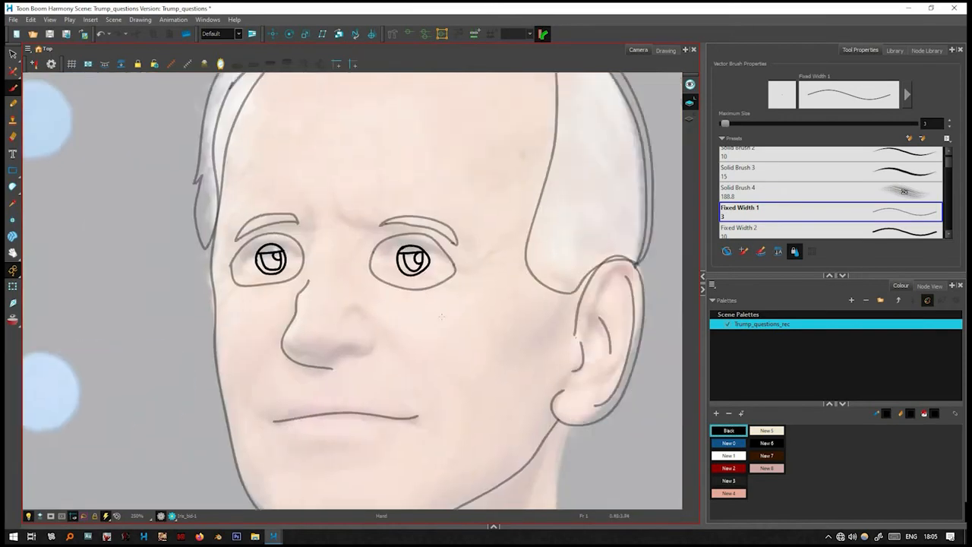
- Paint the pupils and upper iris shadows Black and the eye highlights with the white New 1 swatch
scroll(404, 222, "up", 1)
left_click(13, 186)
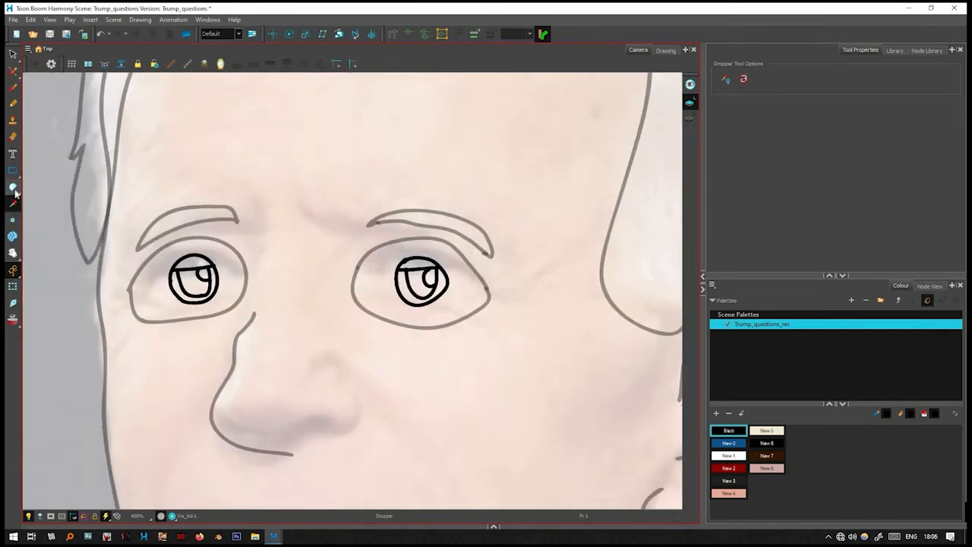
left_click(194, 265)
left_click(193, 288)
left_click(417, 266)
left_click(420, 289)
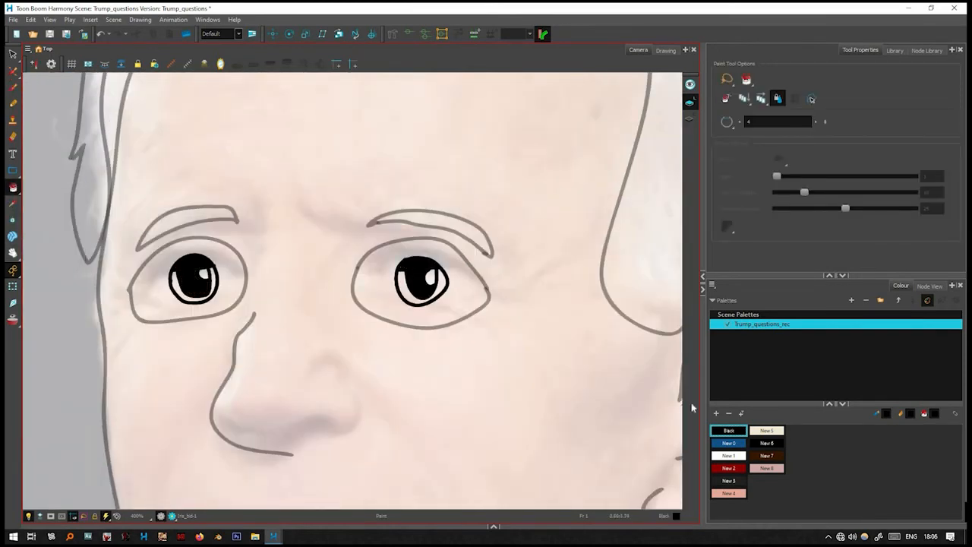
left_click(729, 455)
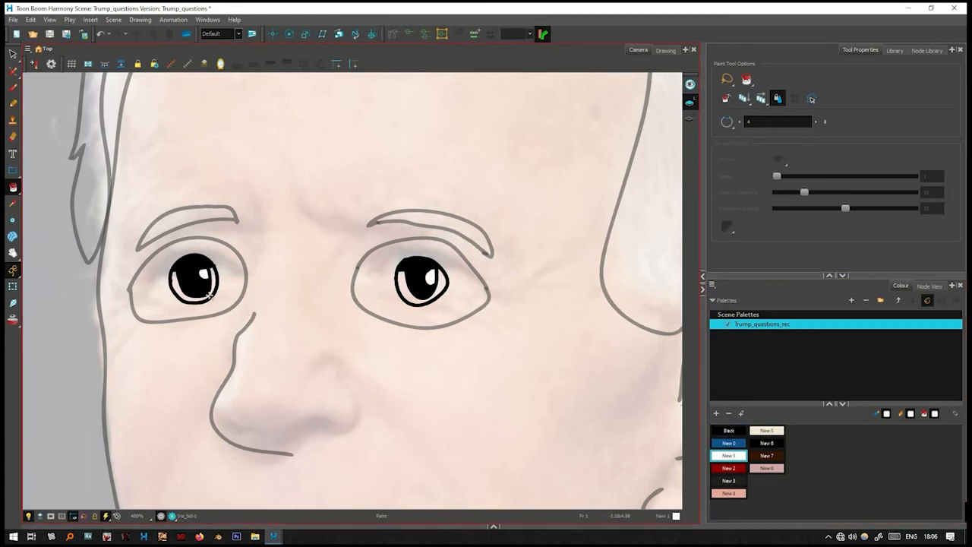
scroll(333, 302, "down", 3)
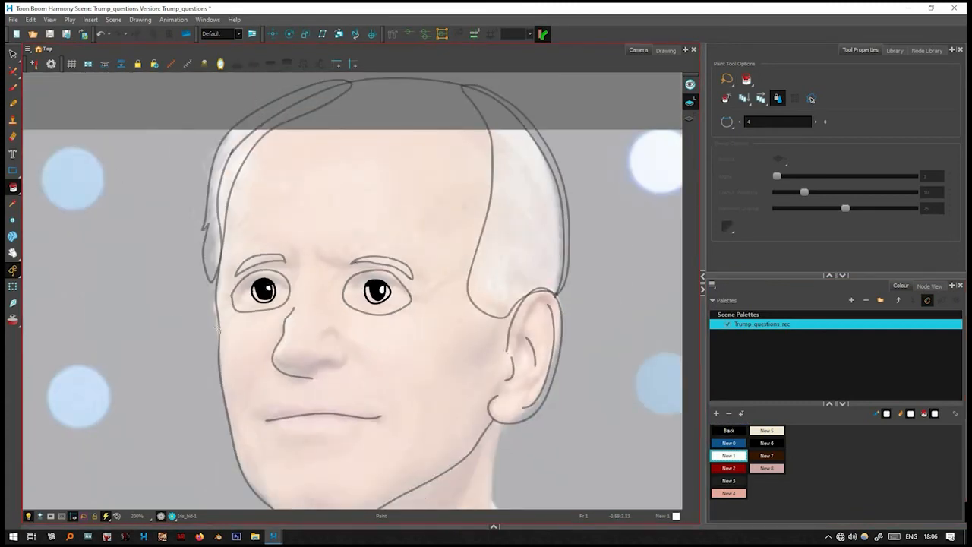
- Add a new palette swatch and, with Iris_bid hidden, sample its colour from the iris in the photo
left_click(494, 526)
left_click(717, 302)
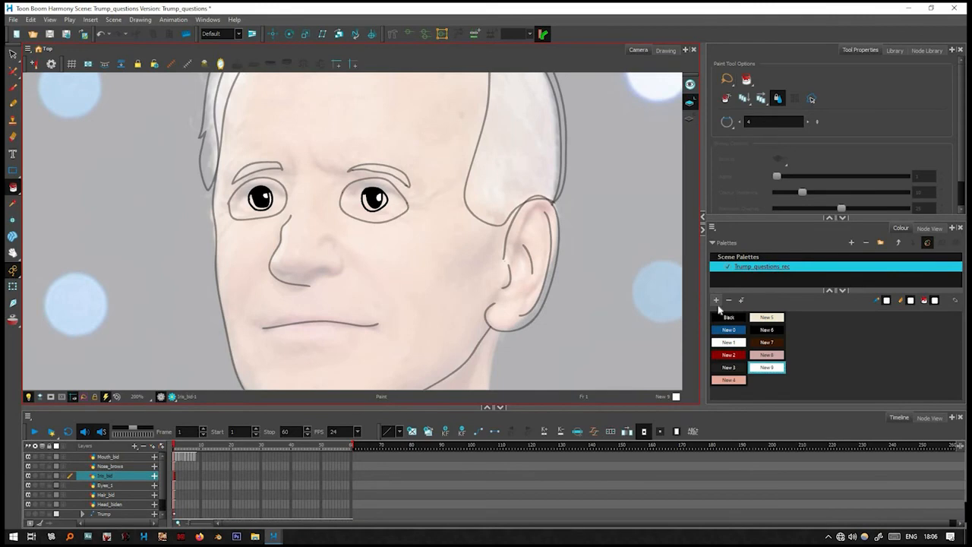
left_click(29, 476)
scroll(66, 504, "down", 1)
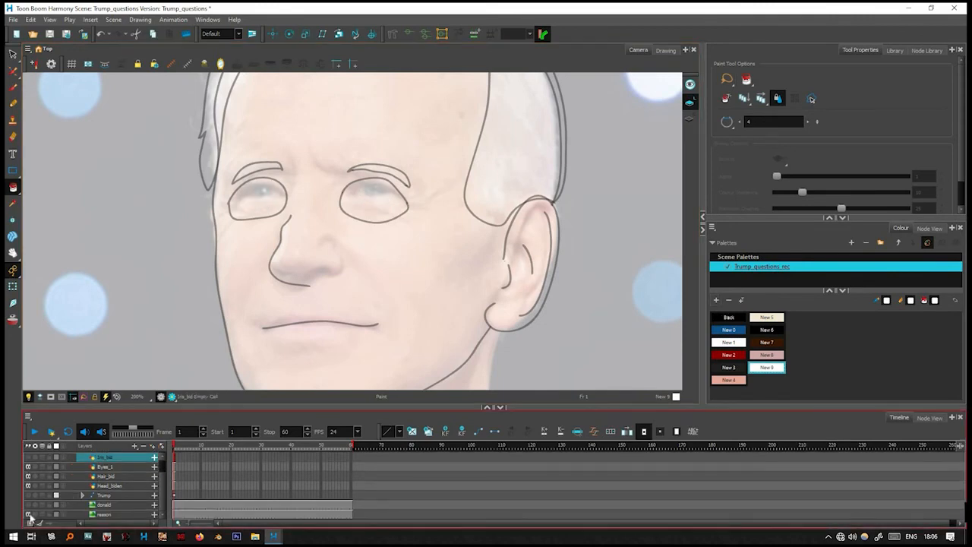
left_click(12, 287)
scroll(346, 220, "up", 4)
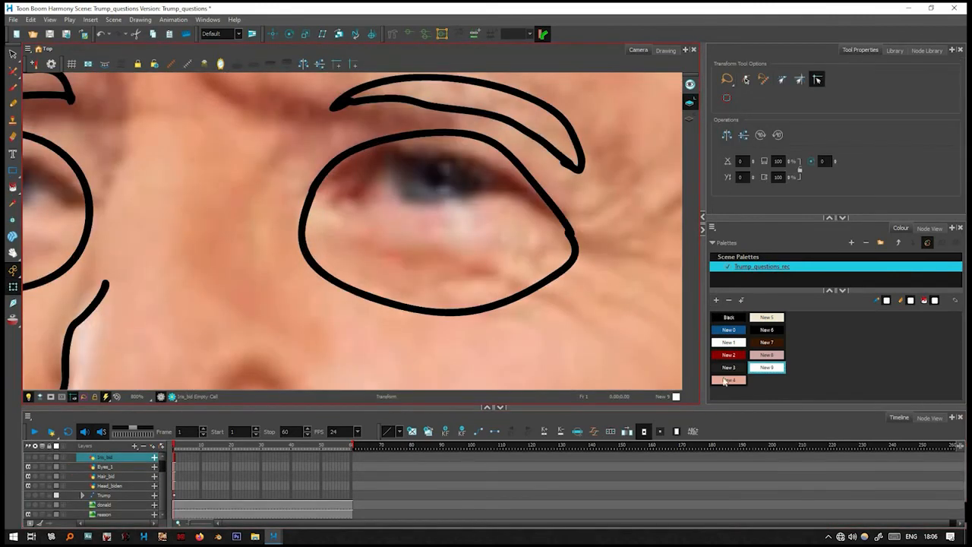
double_click(762, 370)
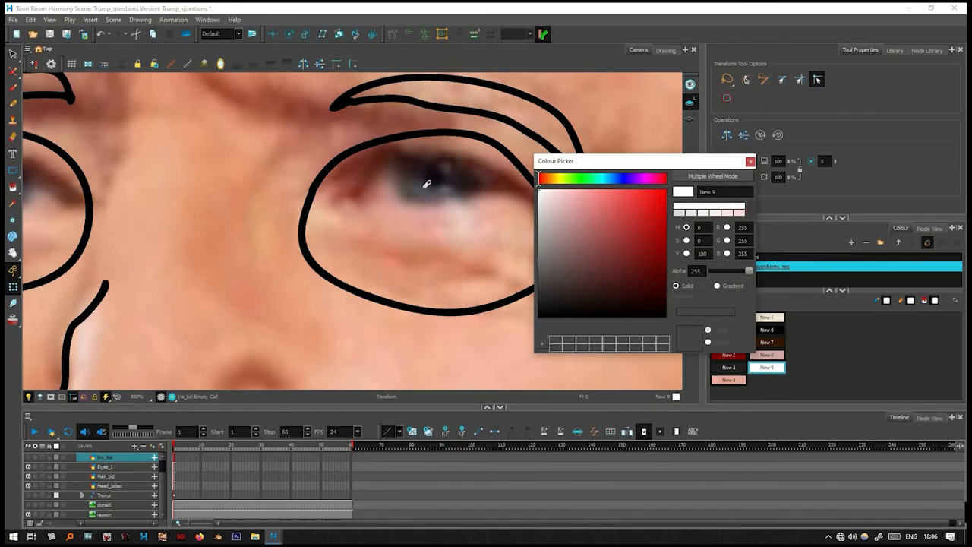
left_click(424, 187)
left_click(751, 162)
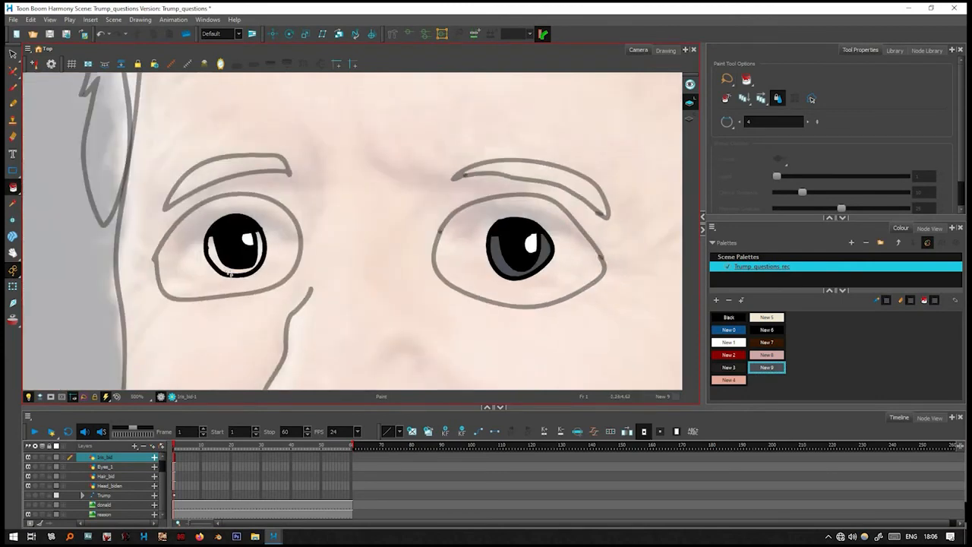
- Paint the iris rings with the New 9 swatch and shift that swatch to a bluer shade with hue 216
left_click(220, 262)
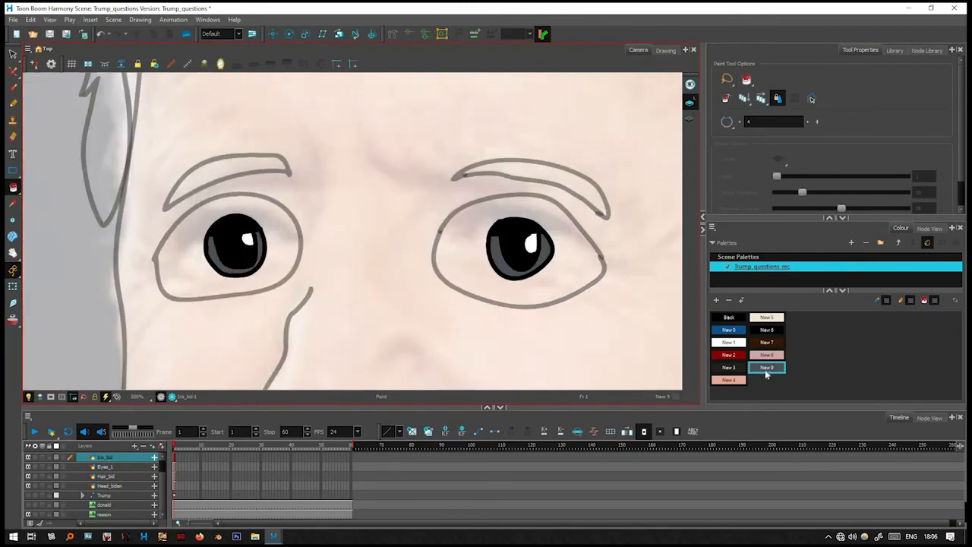
double_click(767, 368)
left_click(586, 247)
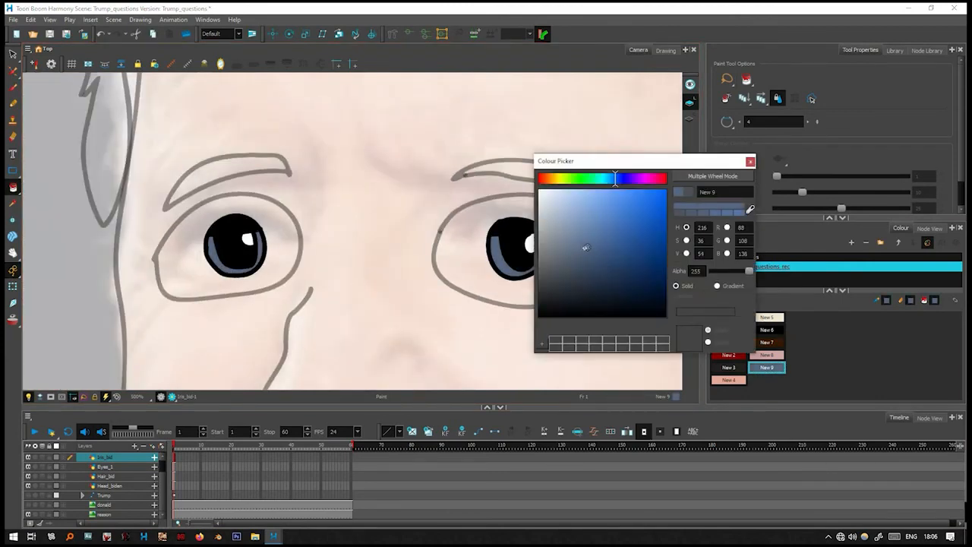
left_click(749, 162)
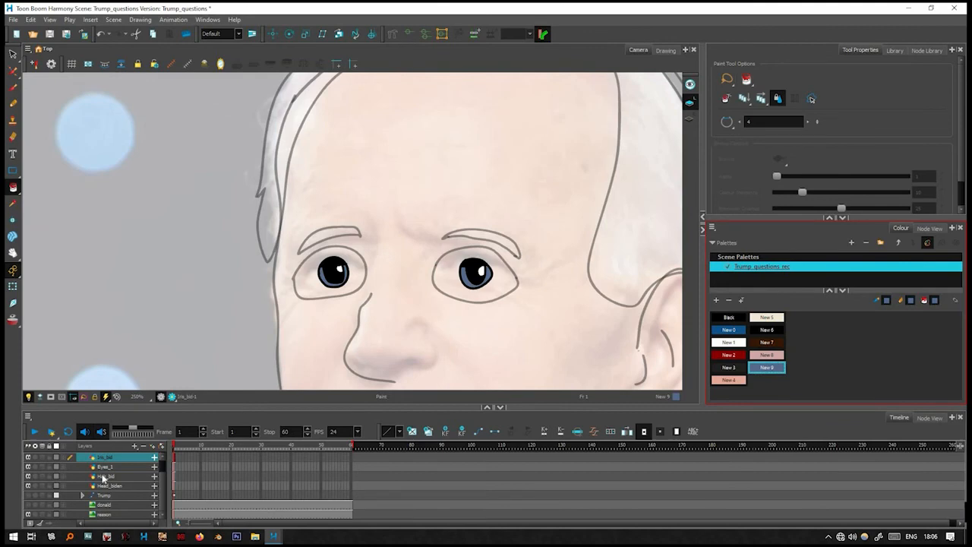
- Fill both eye shapes on the Eyes_1 layer with the New 9 blue
left_click(766, 367)
left_click(486, 282)
left_click(327, 287)
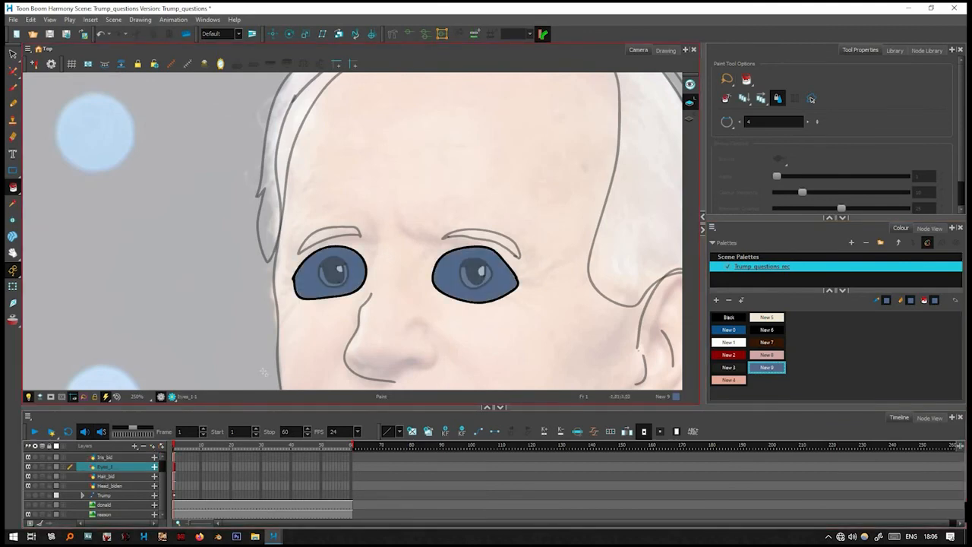
- With the Hair_bid layer selected, add a new palette swatch and sample its colour from the white hair in the photo
scroll(121, 469, "up", 1)
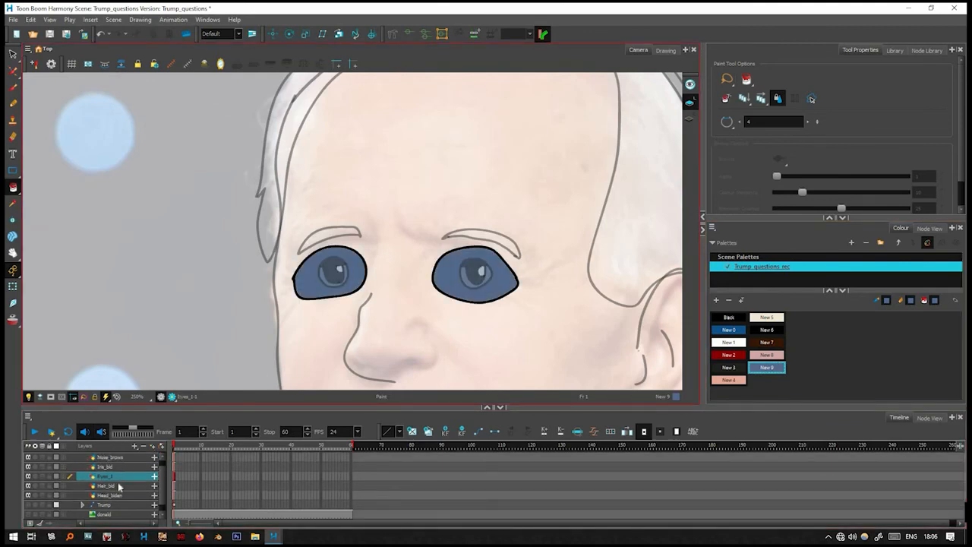
left_click(118, 484)
left_click(12, 287)
left_click(715, 300)
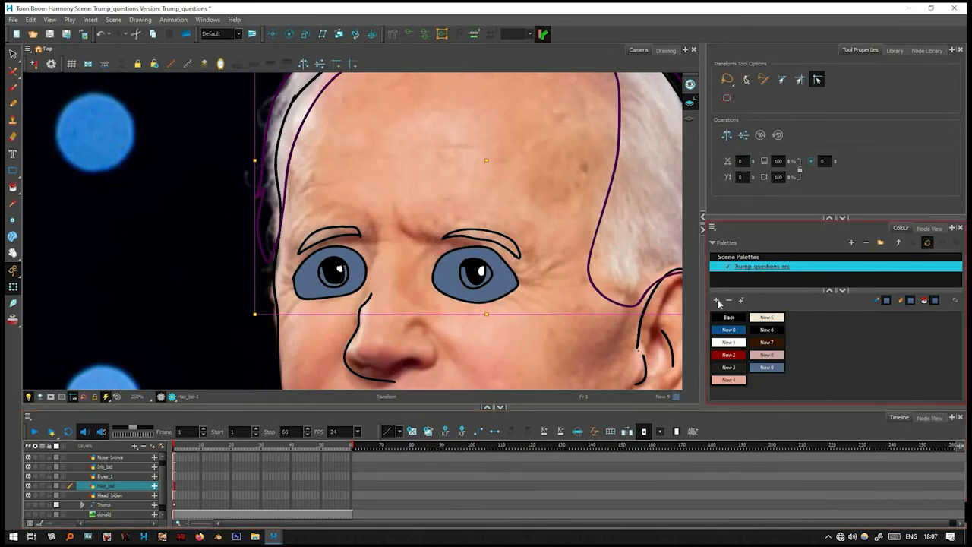
double_click(767, 380)
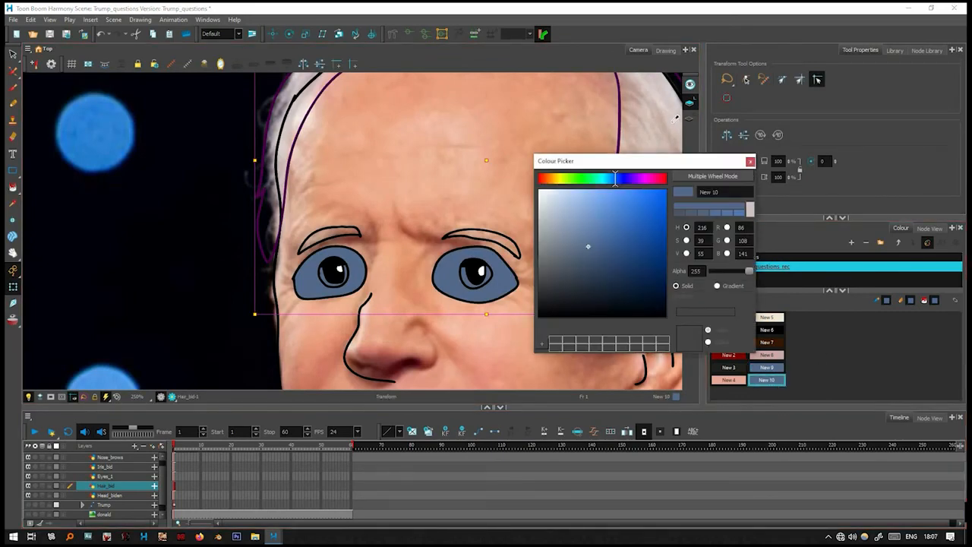
left_click(751, 161)
- Fill both hair shapes on the Hair_bid layer with the New 10 swatch
scroll(344, 293, "down", 3)
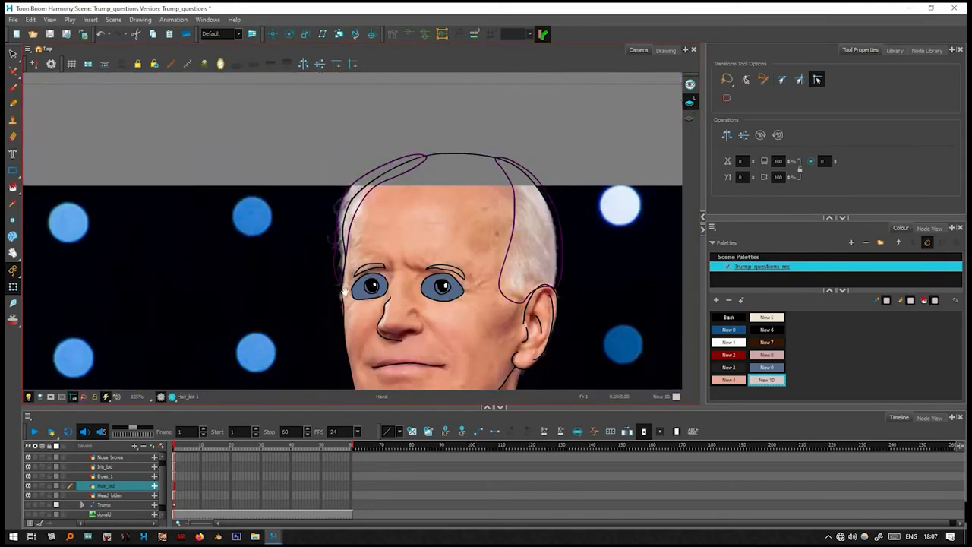
left_click_drag(344, 293, 284, 308)
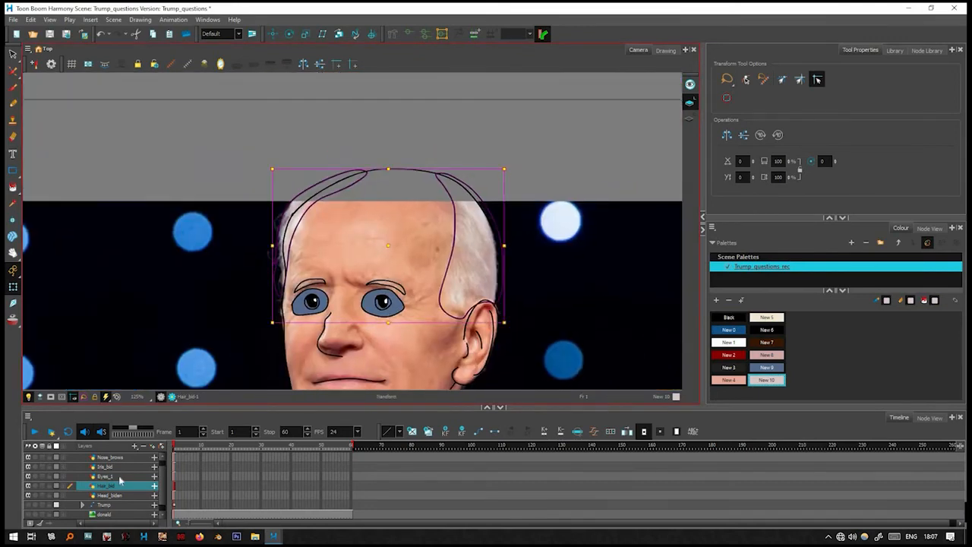
scroll(120, 492, "up", 1)
left_click(12, 187)
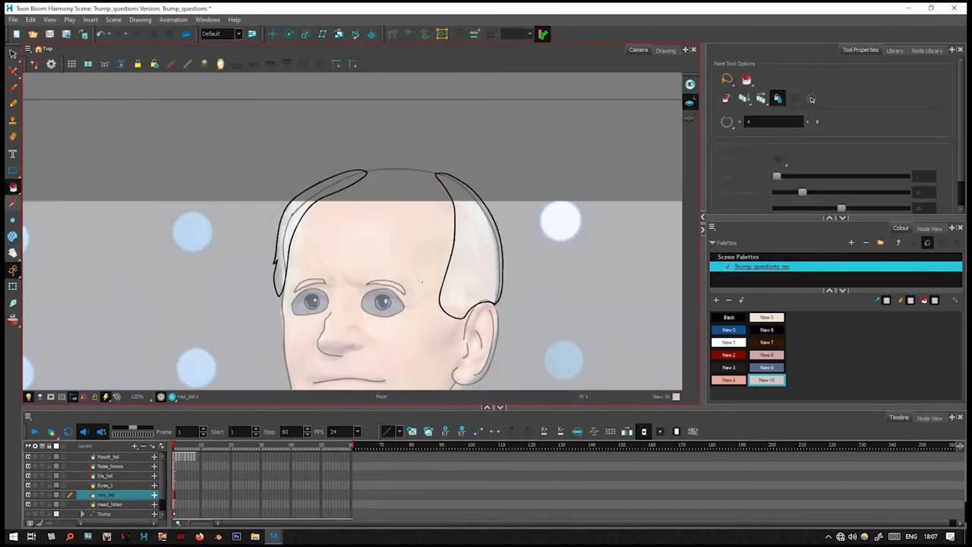
left_click(475, 274)
left_click(302, 219)
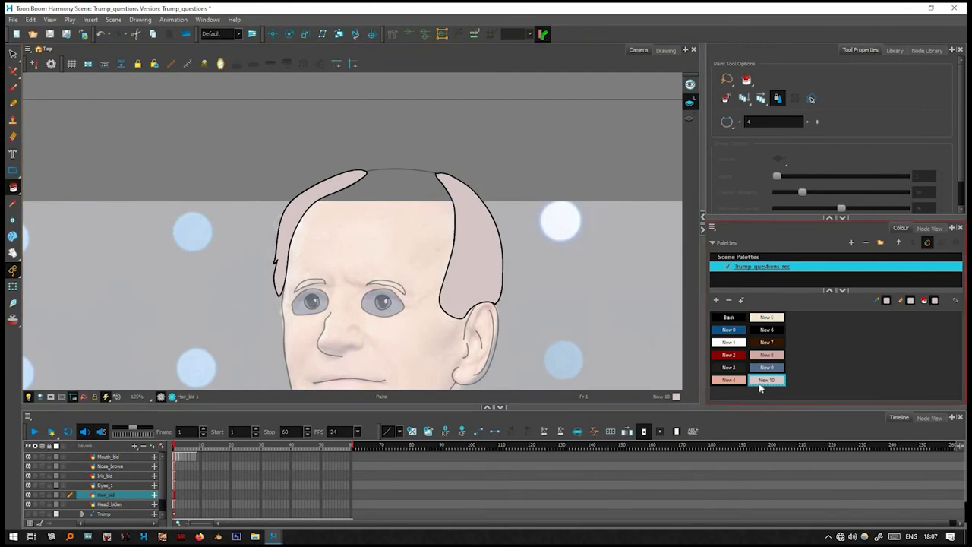
- Lighten the New 10 hair swatch to a pale pinkish white with saturation 7 and value 95
double_click(767, 380)
left_click_drag(548, 206, 547, 194)
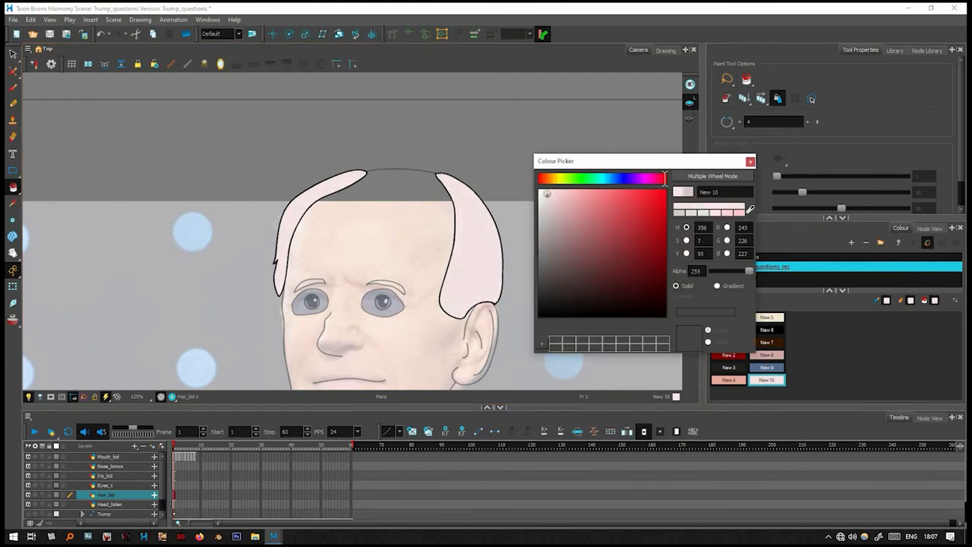
left_click(751, 161)
- Repaint both eye shapes on the Eyes_1 layer with the white New 1 swatch
scroll(338, 294, "up", 2)
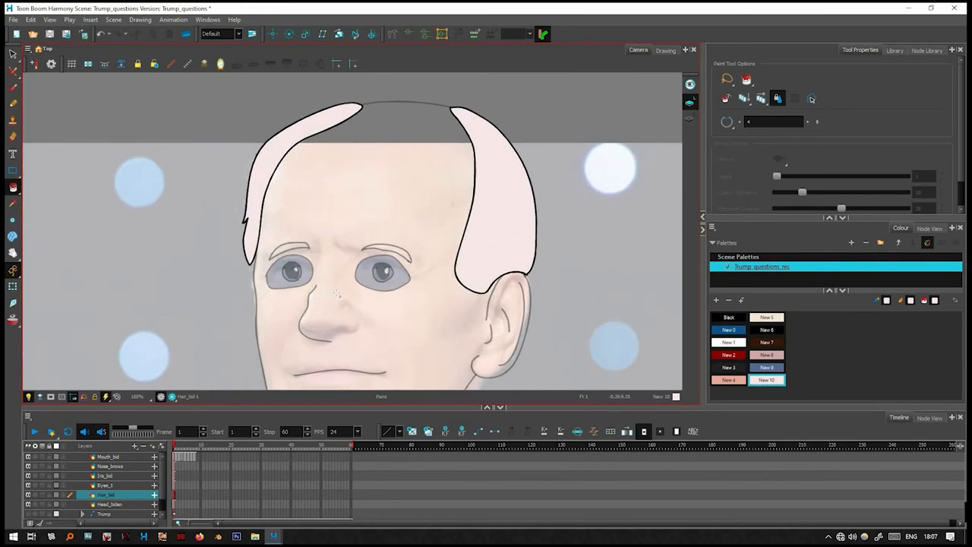
left_click(119, 485)
left_click(725, 343)
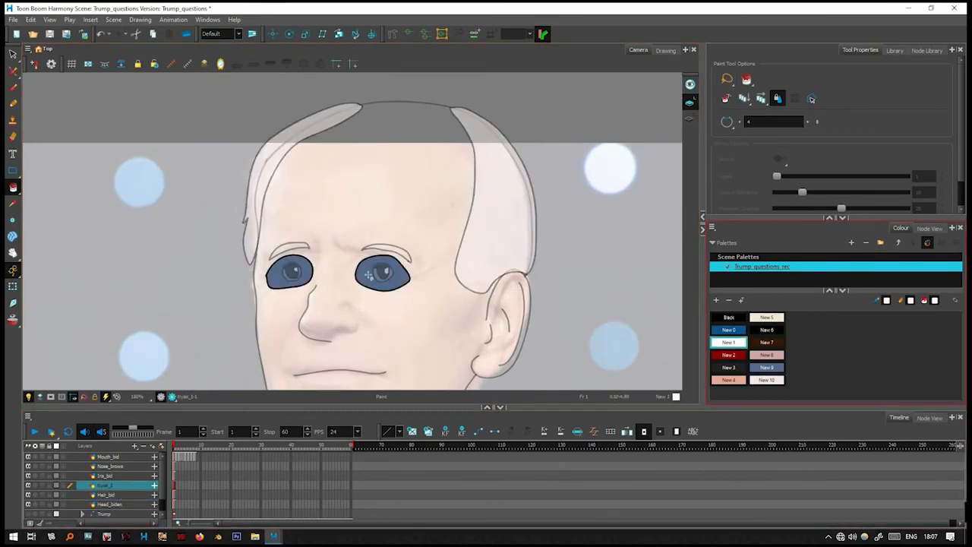
left_click(371, 277)
left_click(300, 276)
- Add another palette swatch and sample its colour from the cheek skin in the photo
left_click(13, 286)
scroll(308, 331, "down", 2)
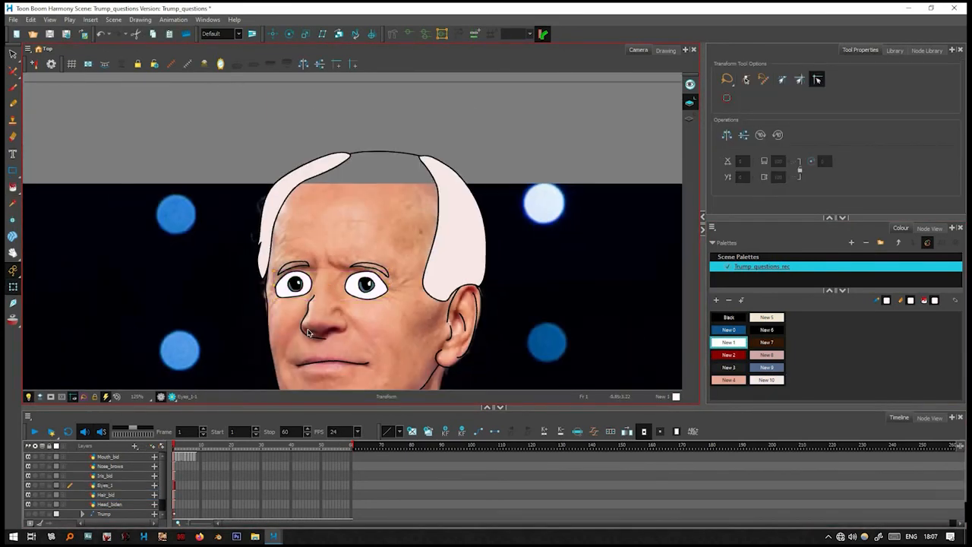
left_click(718, 365)
left_click(716, 300)
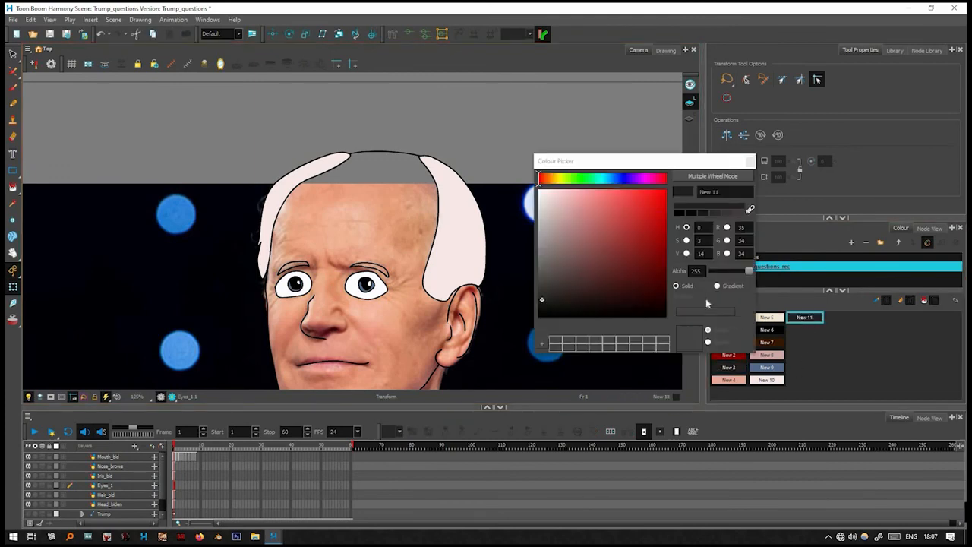
left_click(750, 209)
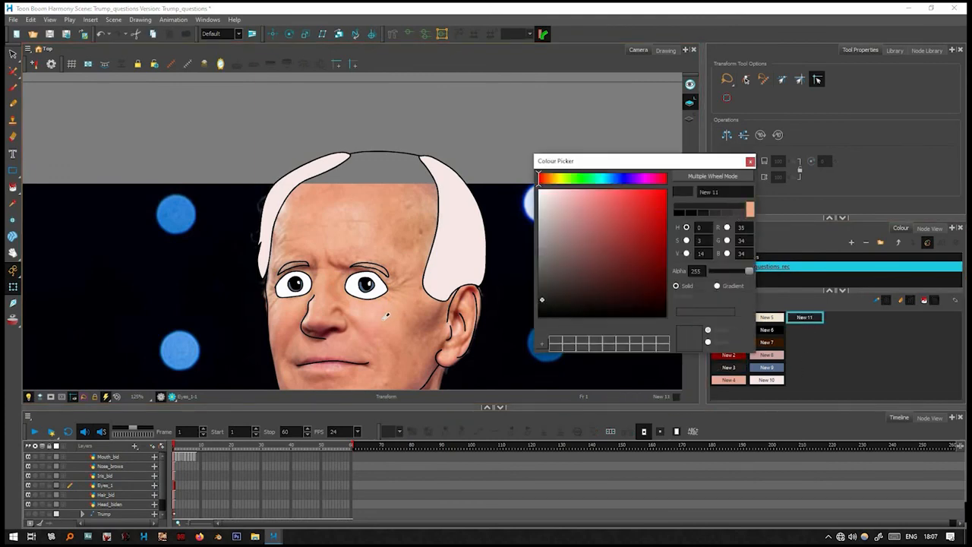
left_click(386, 314)
left_click(750, 161)
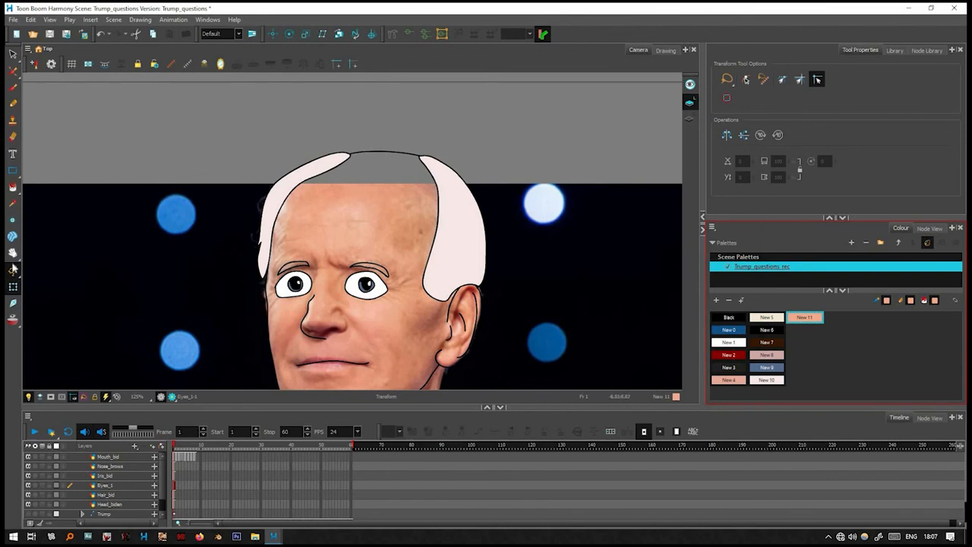
- Fill the face shape on the Head_biden layer with the New 11 skin swatch
left_click(13, 187)
left_click(114, 504)
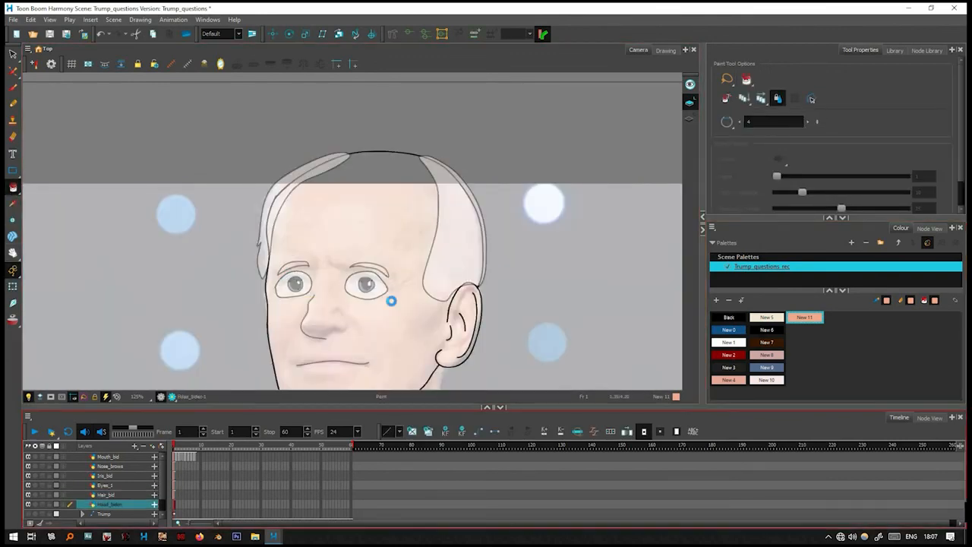
left_click(403, 330)
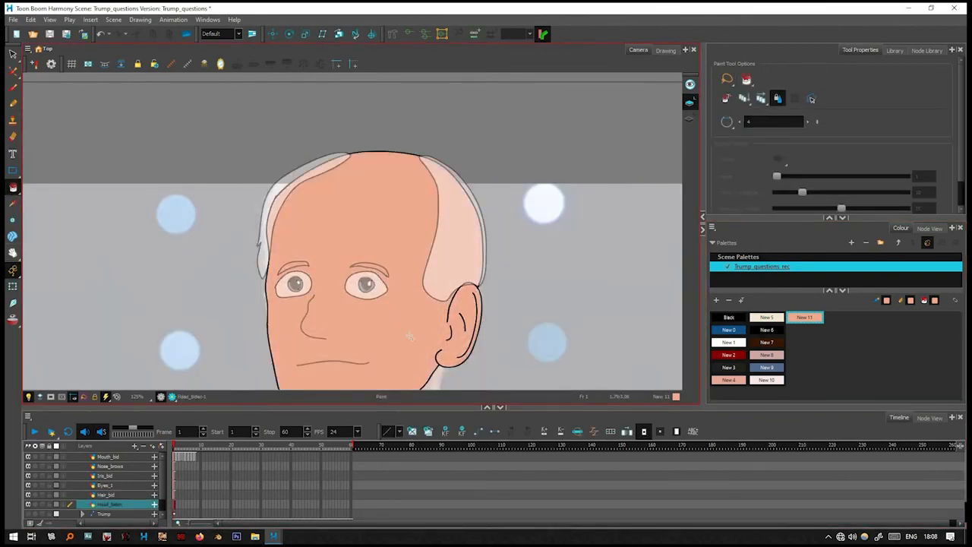
scroll(409, 335, "down", 2)
left_click_drag(409, 335, 445, 298)
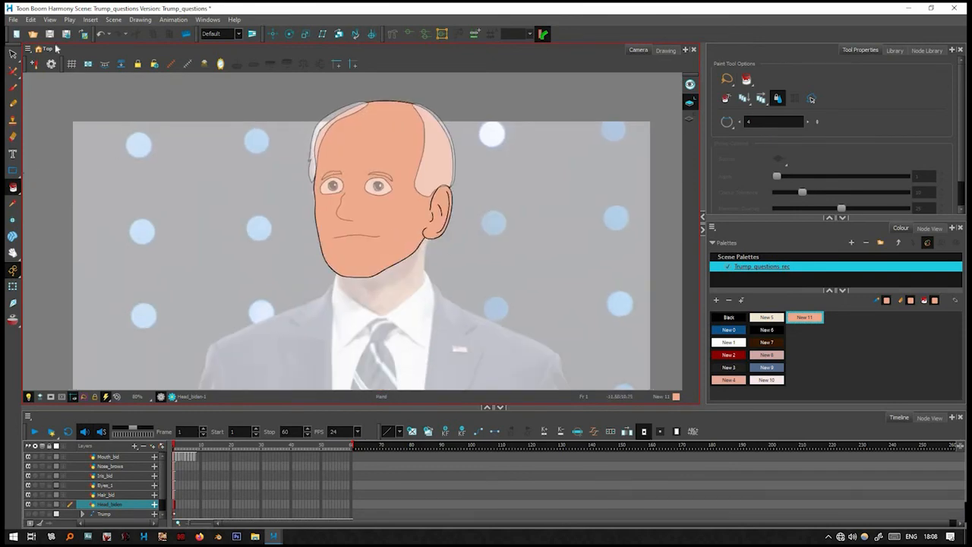
- Make Eyes_1 the active drawing layer
scroll(318, 311, "up", 1)
left_click(106, 495)
left_click(114, 484)
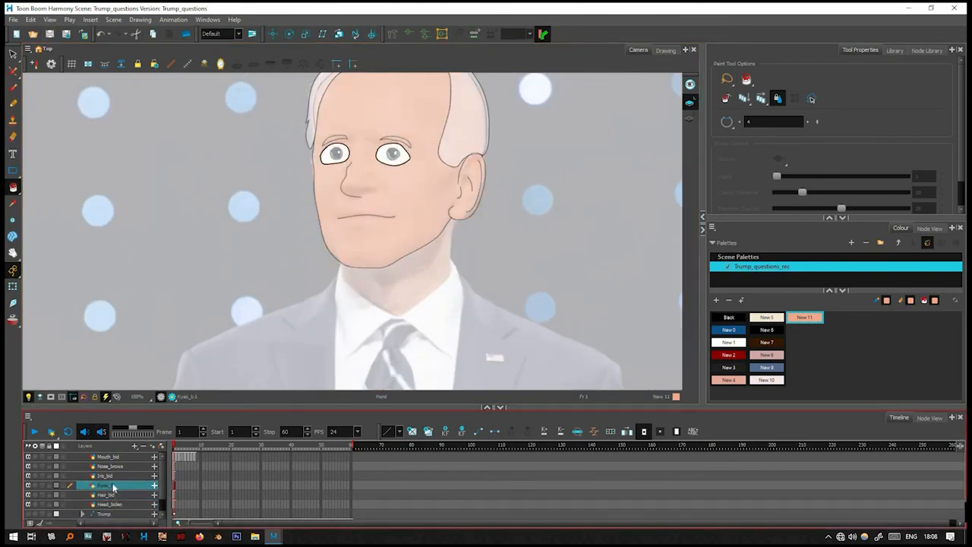